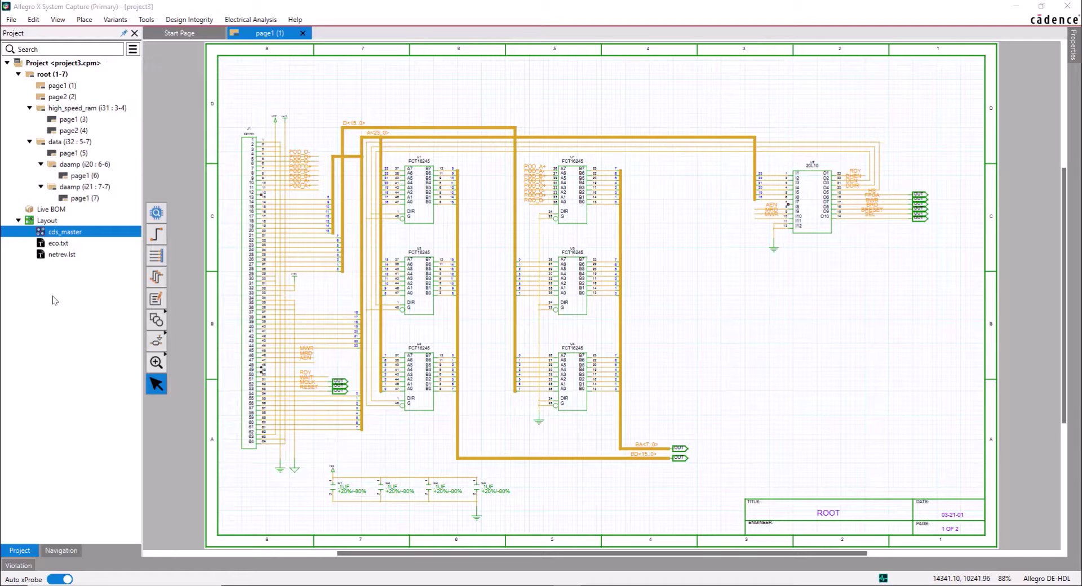
- Open Export to Layout for PCB Editor and expand its full constraint and ECO options
{"action": "left_click", "coordinate": [11, 19]}
{"action": "mouse_move", "coordinate": [45, 179]}
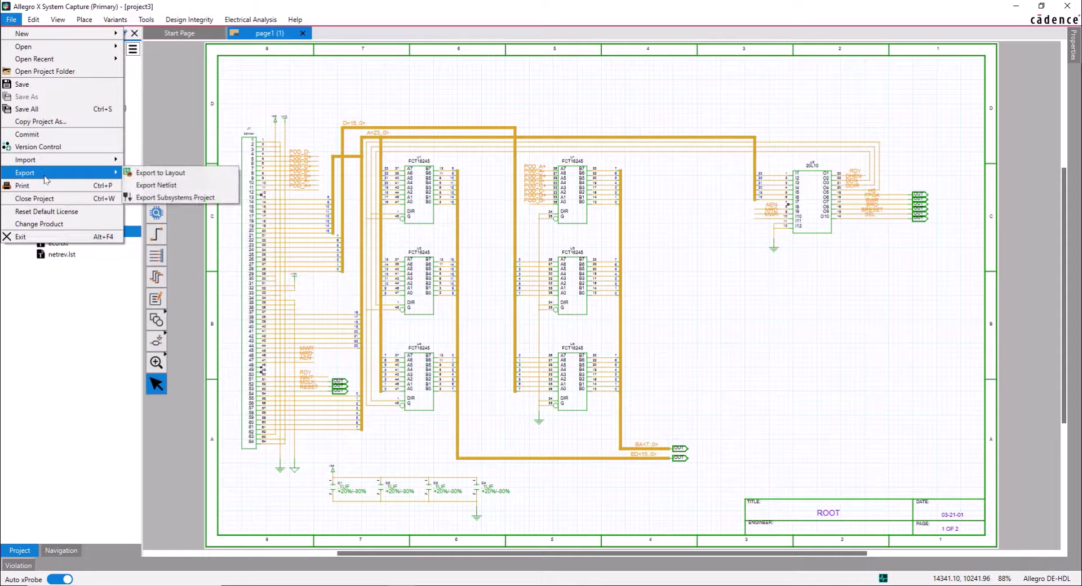
{"action": "left_click", "coordinate": [154, 172]}
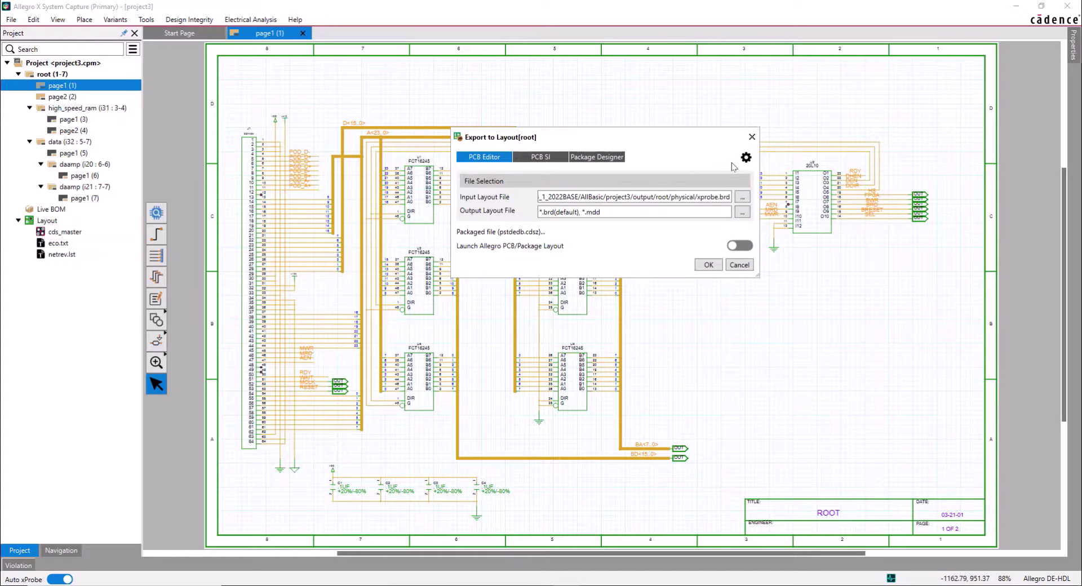
{"action": "left_click", "coordinate": [746, 158]}
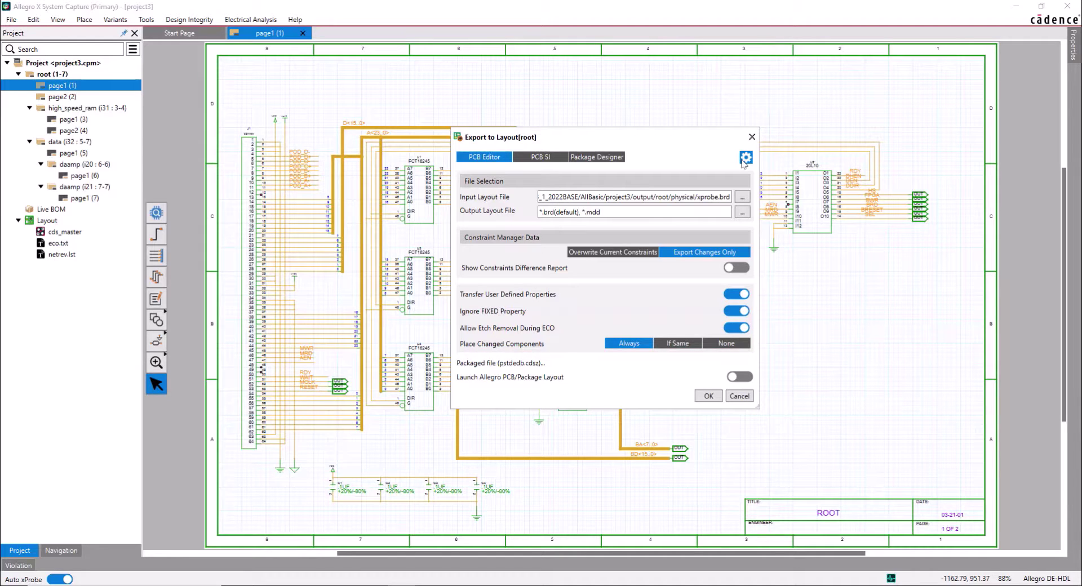
- Export with cds_master.brd as Input Layout File and xprobe.brd as Output Layout File
{"action": "left_click", "coordinate": [742, 197]}
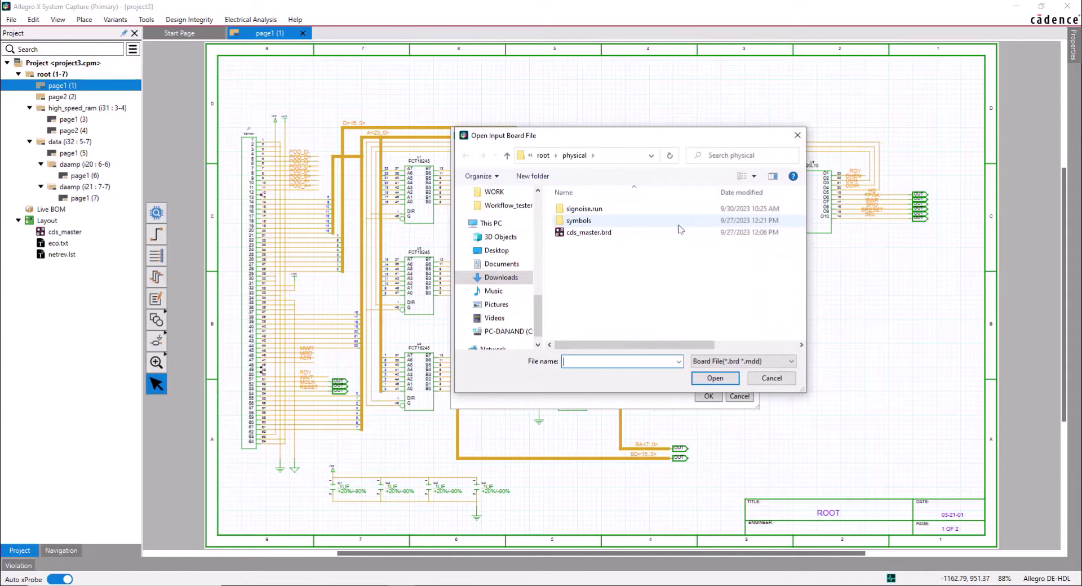
{"action": "left_click", "coordinate": [670, 236]}
{"action": "left_click", "coordinate": [705, 380]}
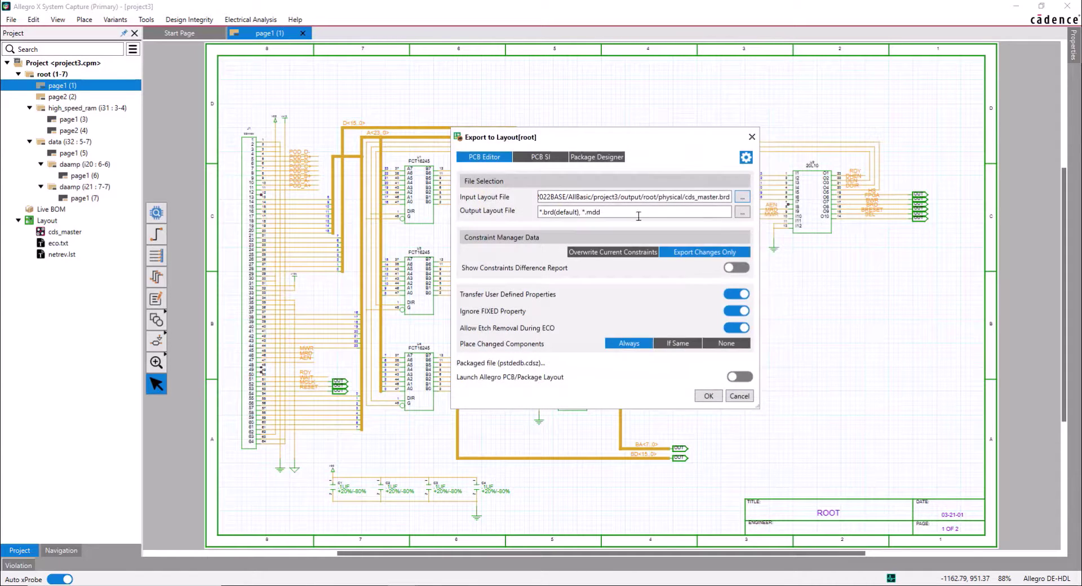
{"action": "left_click", "coordinate": [623, 208]}
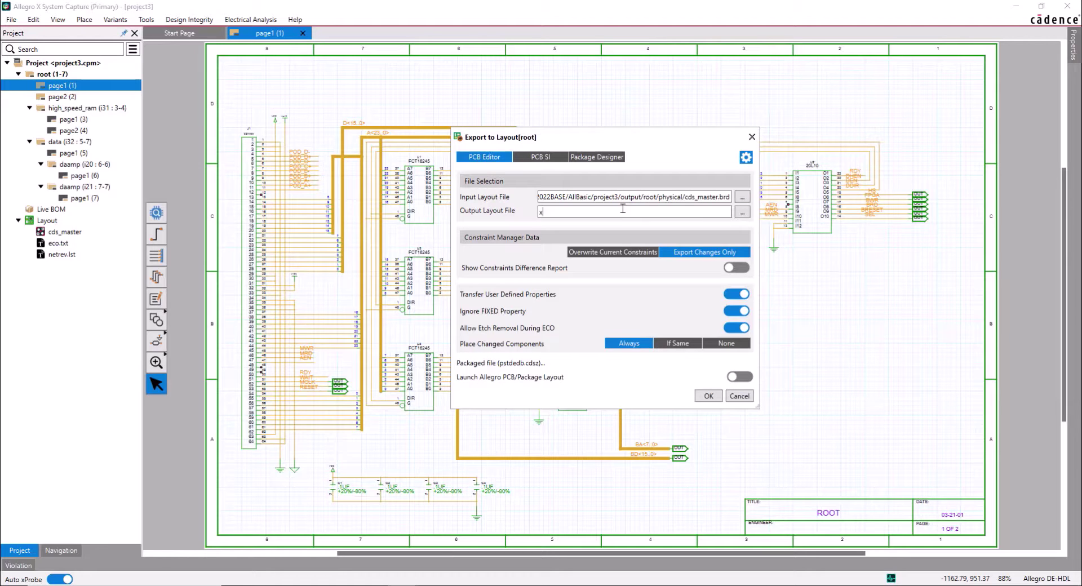
{"action": "type", "text": "xprobe.brd"}
{"action": "left_click", "coordinate": [709, 397]}
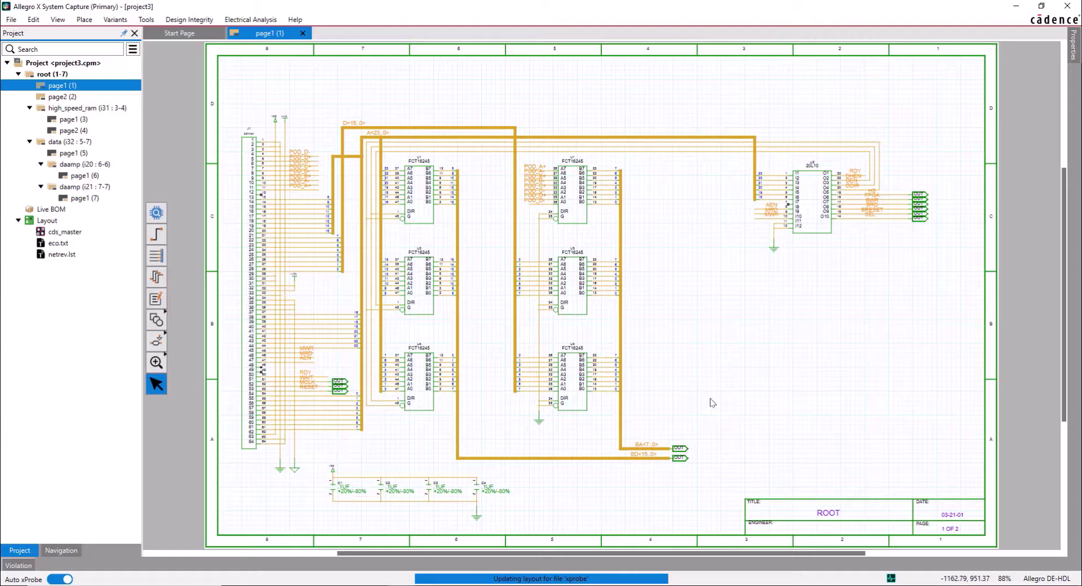
- Dismiss the success message and open xprobe in Allegro, choosing Allegro PCB Designer
{"action": "left_click", "coordinate": [646, 323]}
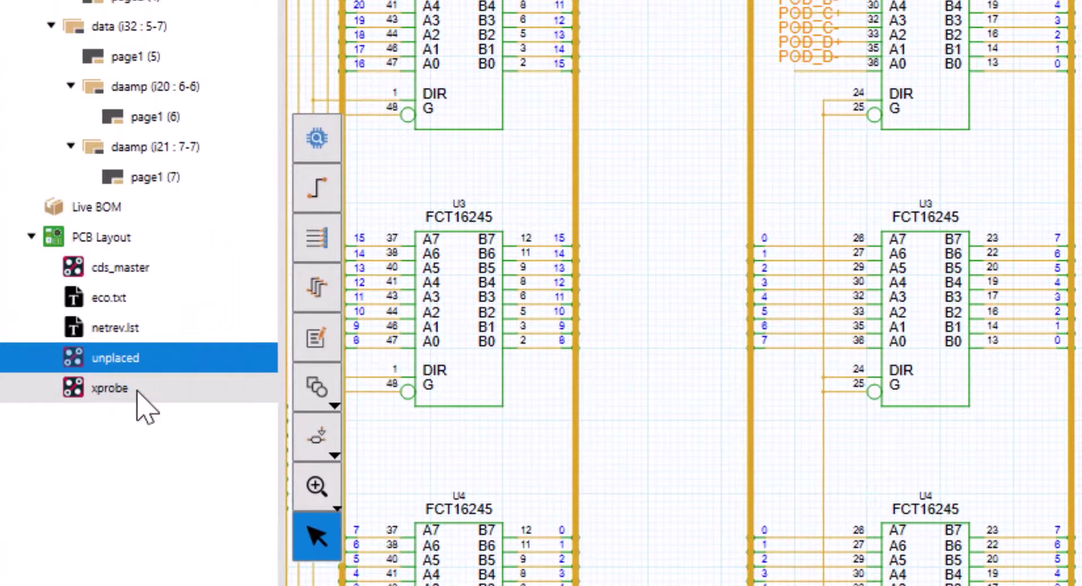
{"action": "left_click", "coordinate": [137, 392]}
{"action": "right_click", "coordinate": [151, 391]}
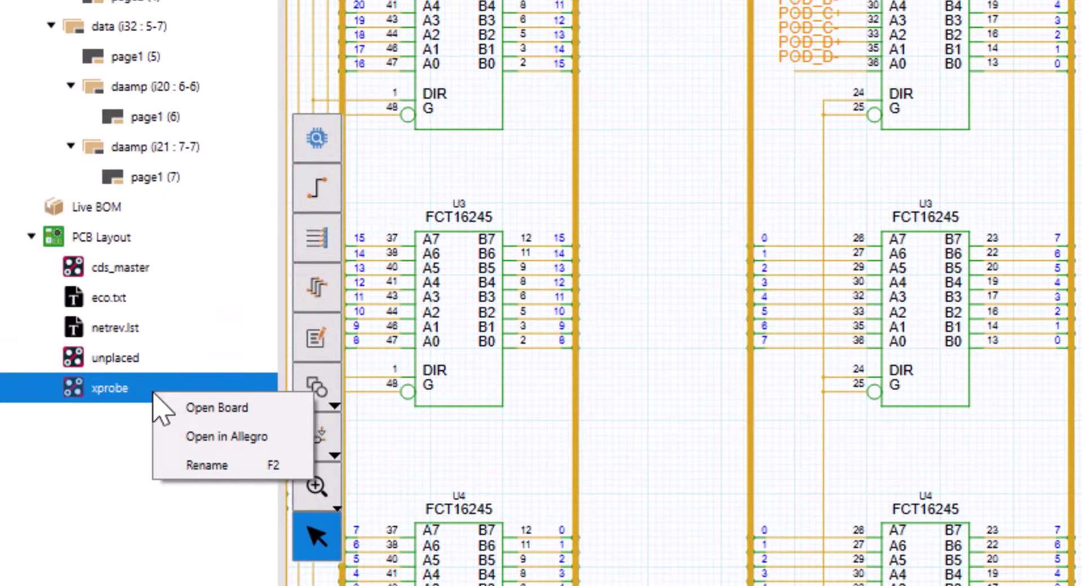
{"action": "left_click", "coordinate": [239, 440]}
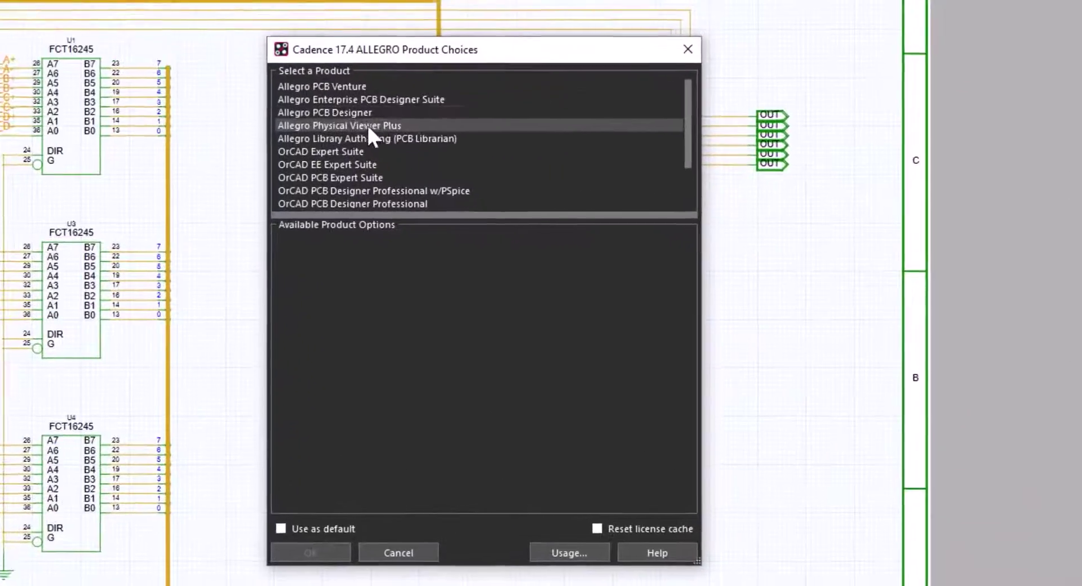
{"action": "left_click", "coordinate": [693, 184]}
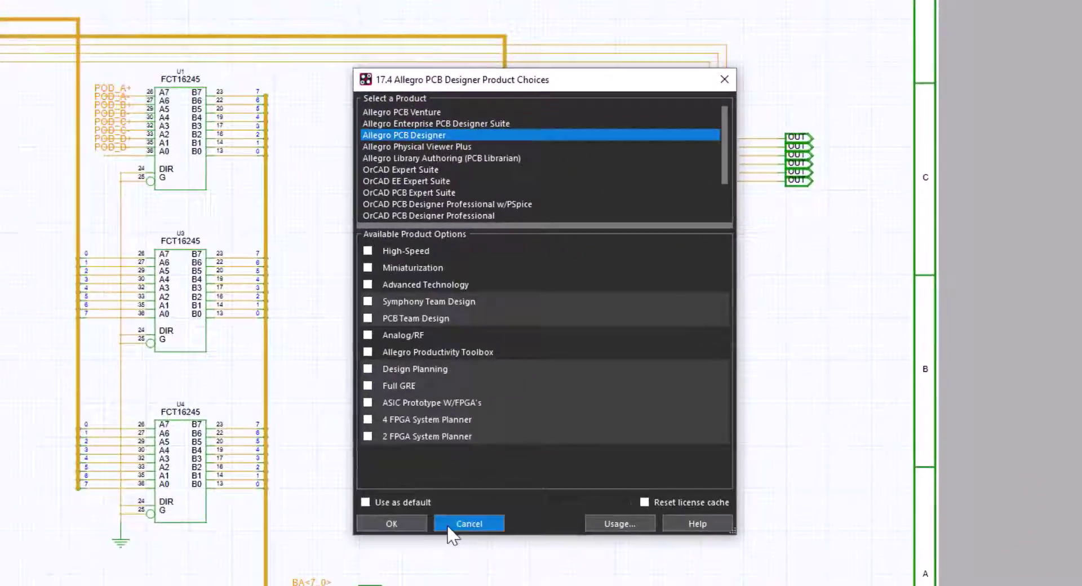
- Launch the board and check Display > Status: 82 symbols unplaced, 181 of 181 nets unrouted
{"action": "left_click", "coordinate": [654, 451]}
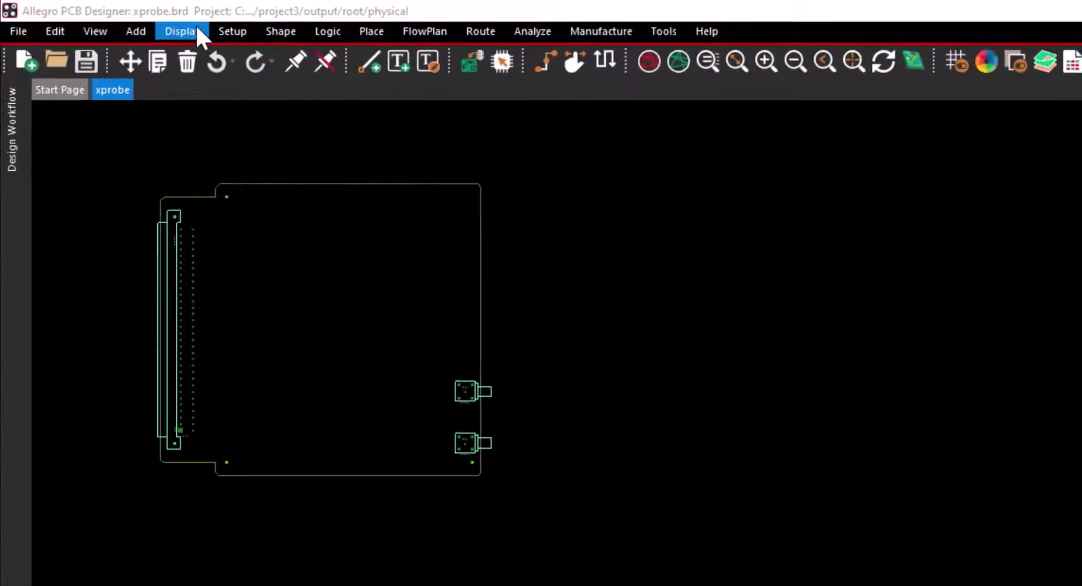
{"action": "left_click", "coordinate": [108, 19]}
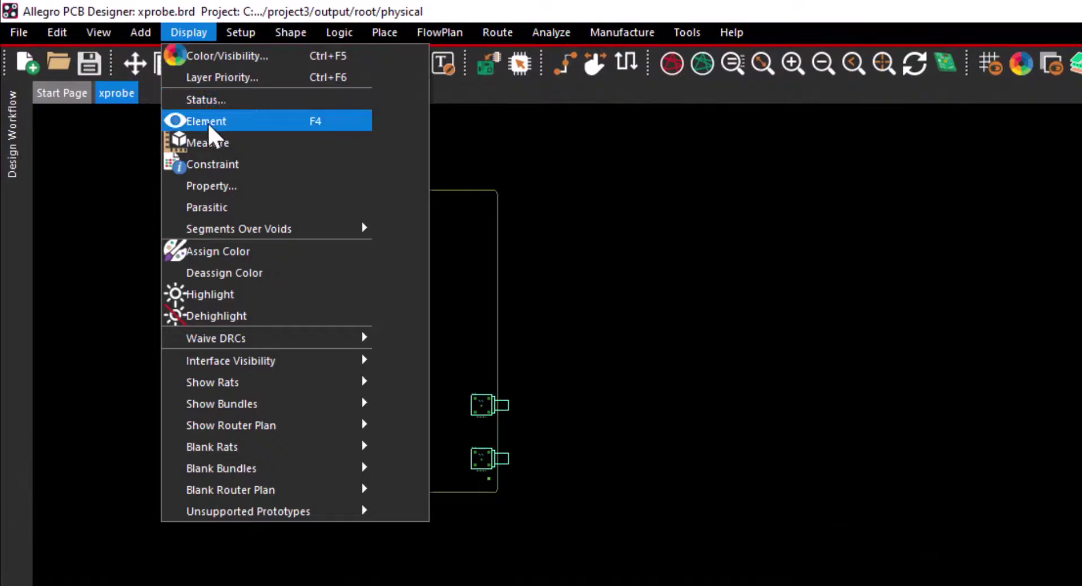
{"action": "left_click", "coordinate": [205, 99]}
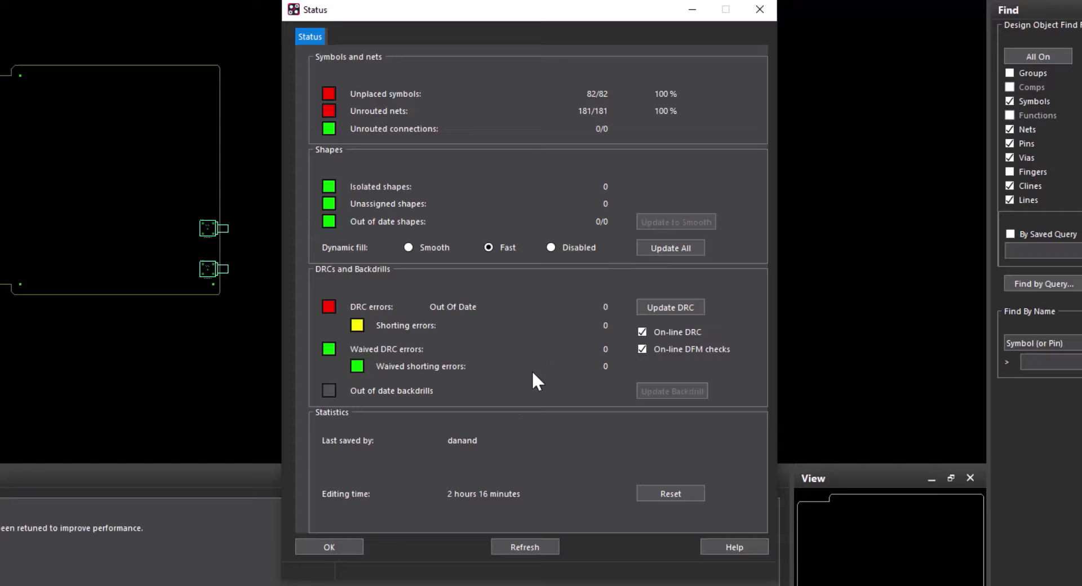
{"action": "left_click", "coordinate": [344, 545]}
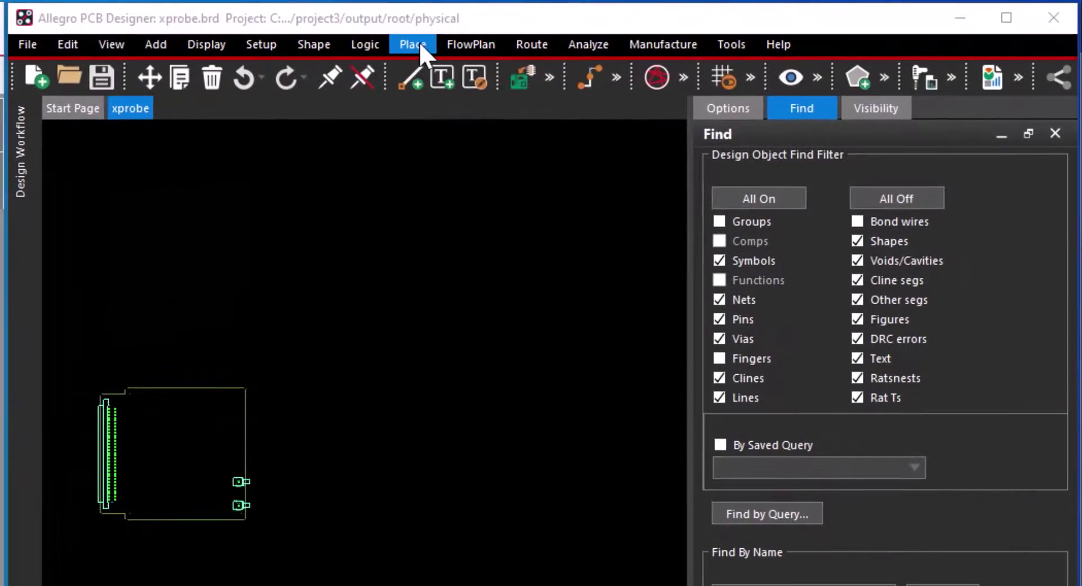
- Quickplace all 82 components around the package keepin on the Right edge instead of Top
{"action": "left_click", "coordinate": [717, 24]}
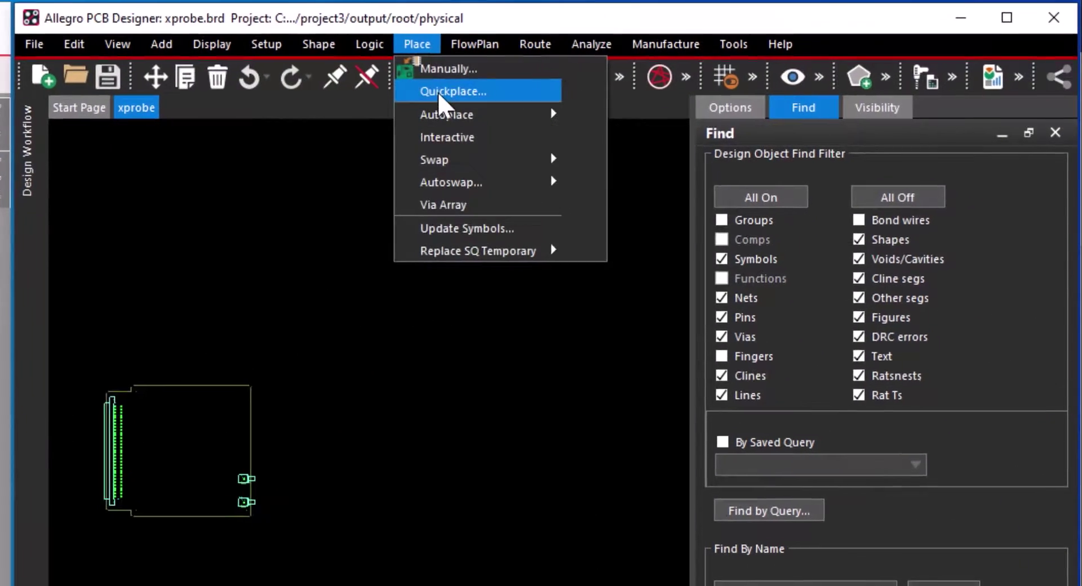
{"action": "left_click", "coordinate": [437, 91]}
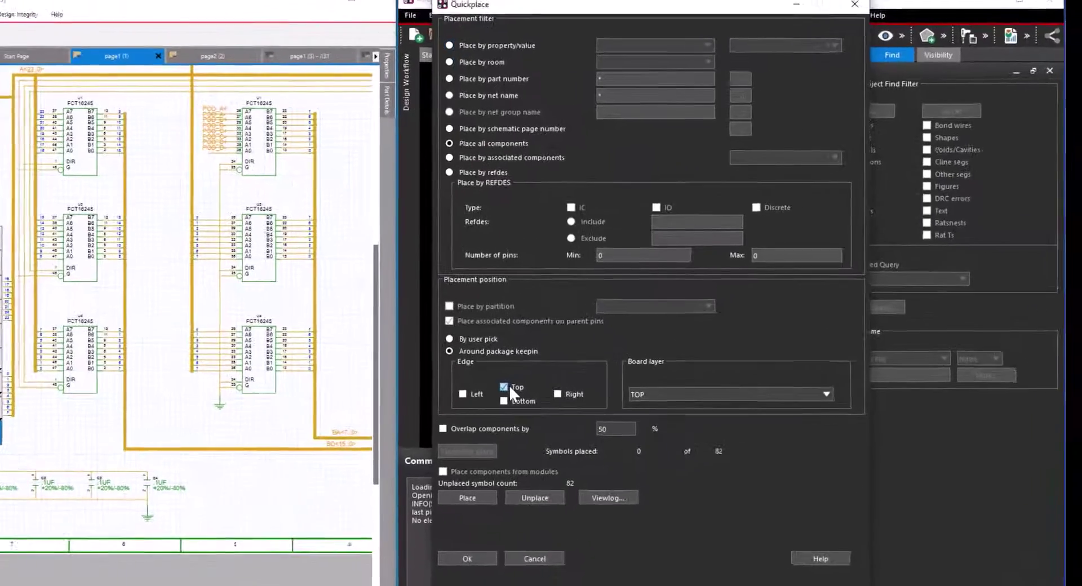
{"action": "left_click", "coordinate": [395, 434]}
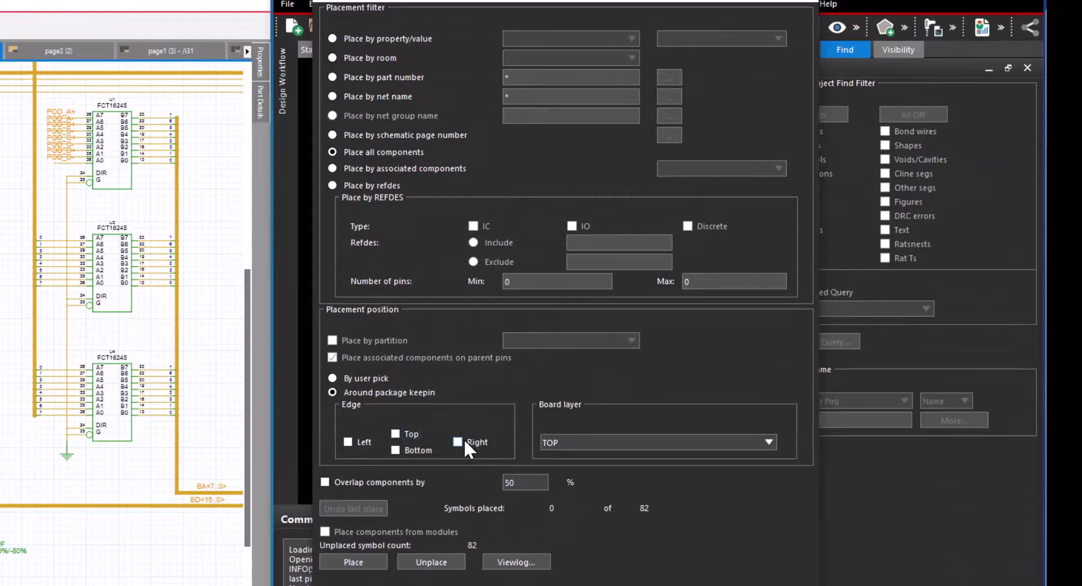
{"action": "left_click", "coordinate": [457, 442]}
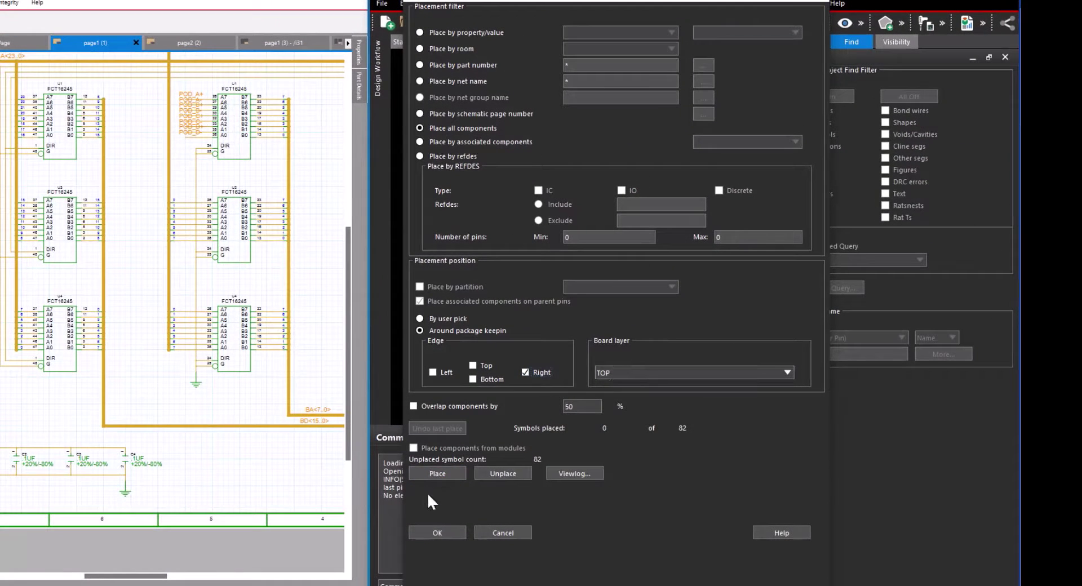
{"action": "left_click", "coordinate": [437, 475]}
{"action": "left_click", "coordinate": [451, 533]}
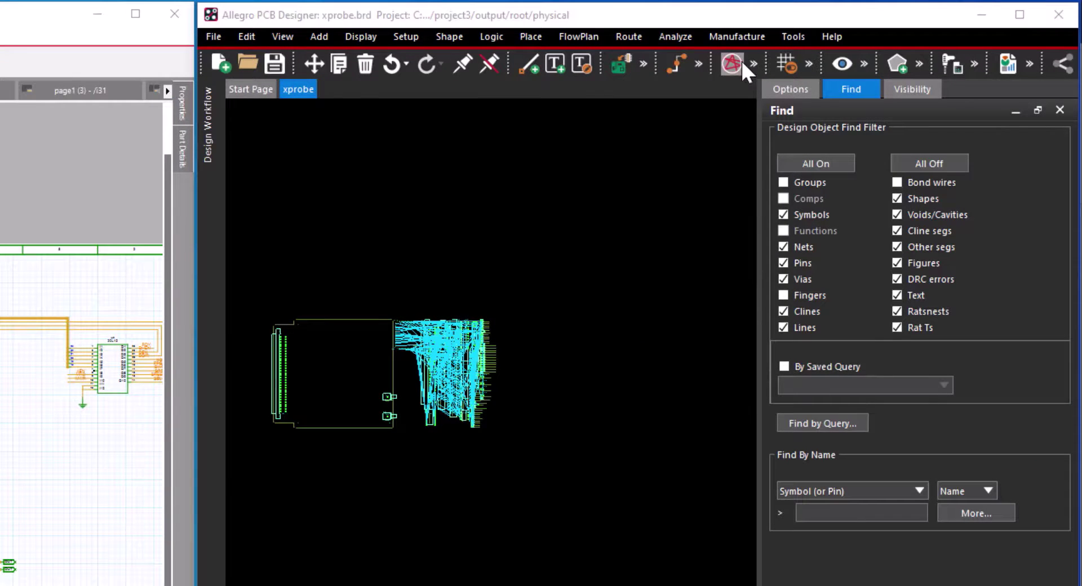
- Hide the ratsnest, cross-probe U1 from the schematic and fit the whole board in view
{"action": "left_click", "coordinate": [739, 66]}
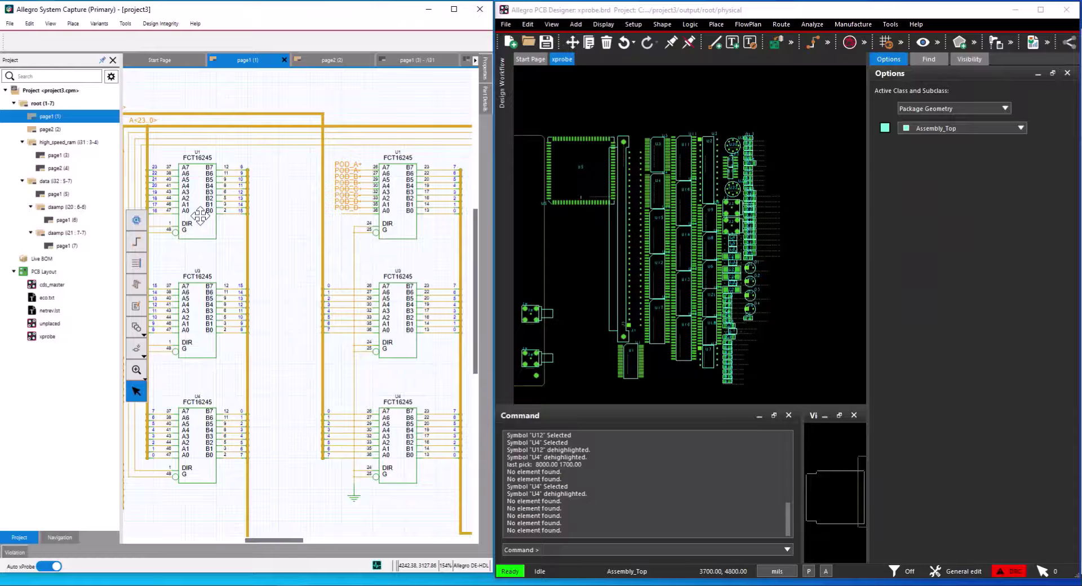
{"action": "left_click", "coordinate": [200, 214]}
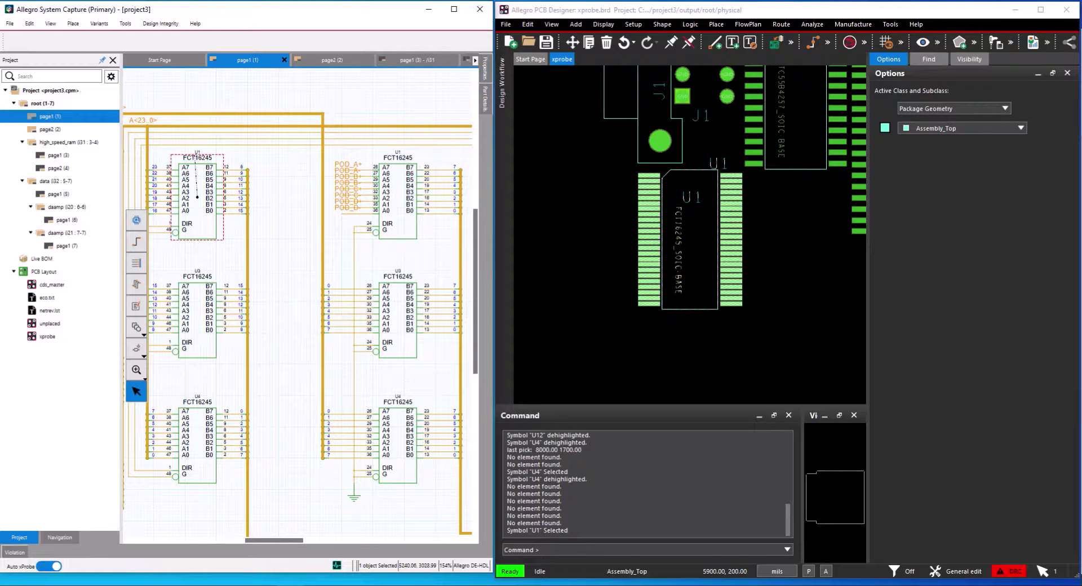
{"action": "key", "text": "F2"}
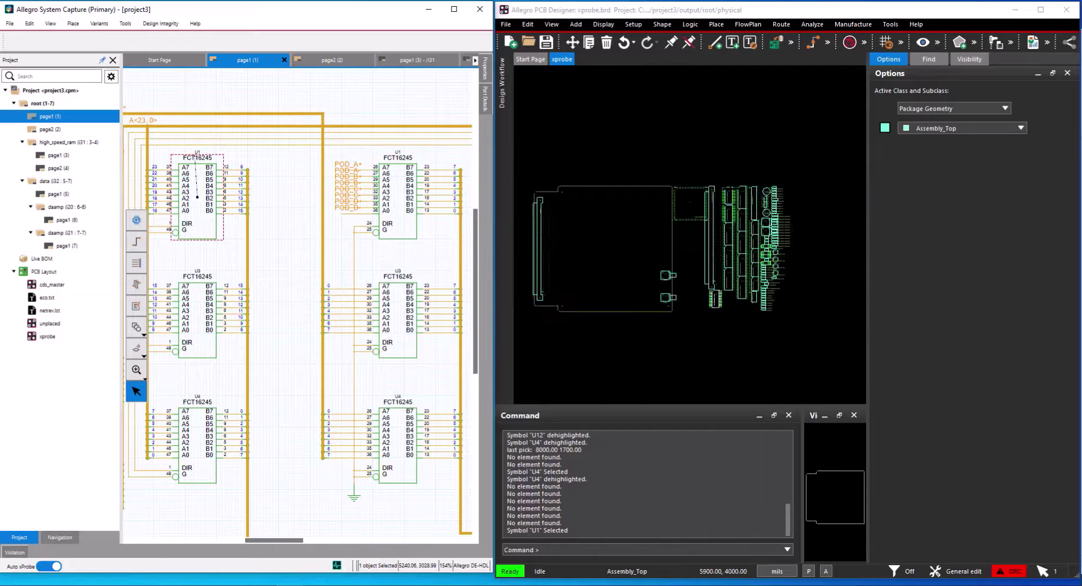
- Highlight U3 on the board with Display > Highlight, then finish the command
{"action": "left_click", "coordinate": [603, 24]}
{"action": "left_click", "coordinate": [650, 178]}
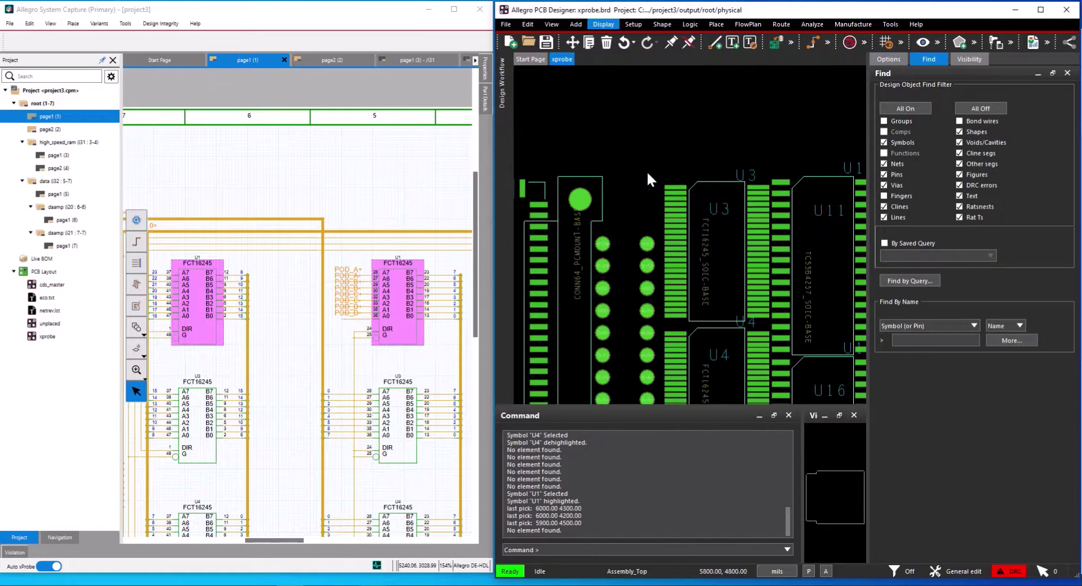
{"action": "left_click", "coordinate": [683, 205]}
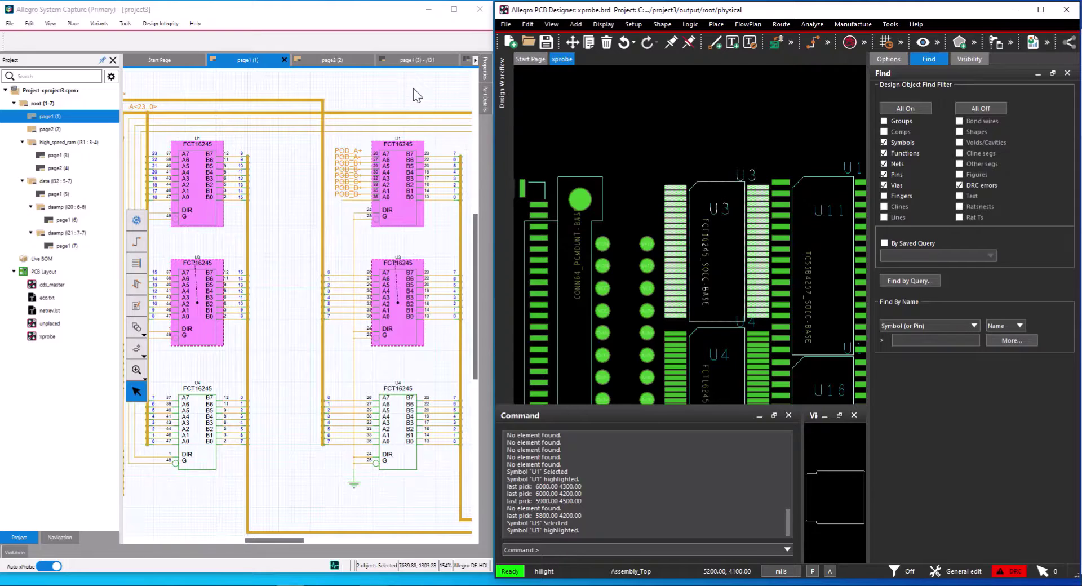
{"action": "right_click", "coordinate": [665, 111]}
{"action": "left_click", "coordinate": [693, 125]}
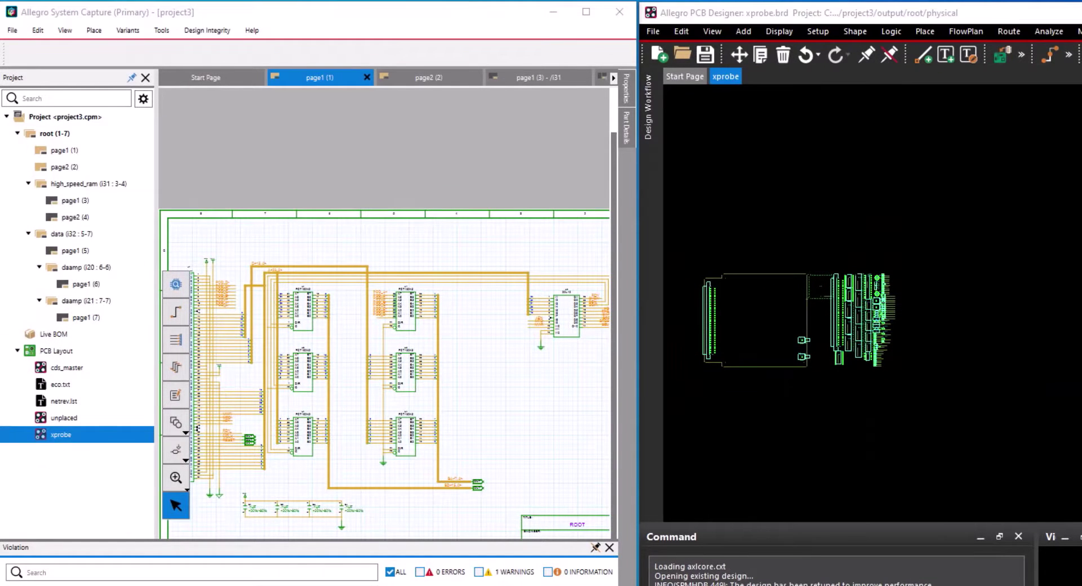
- Window-highlight all components placed right of the outline, then clear the schematic selection
{"action": "left_click", "coordinate": [779, 31]}
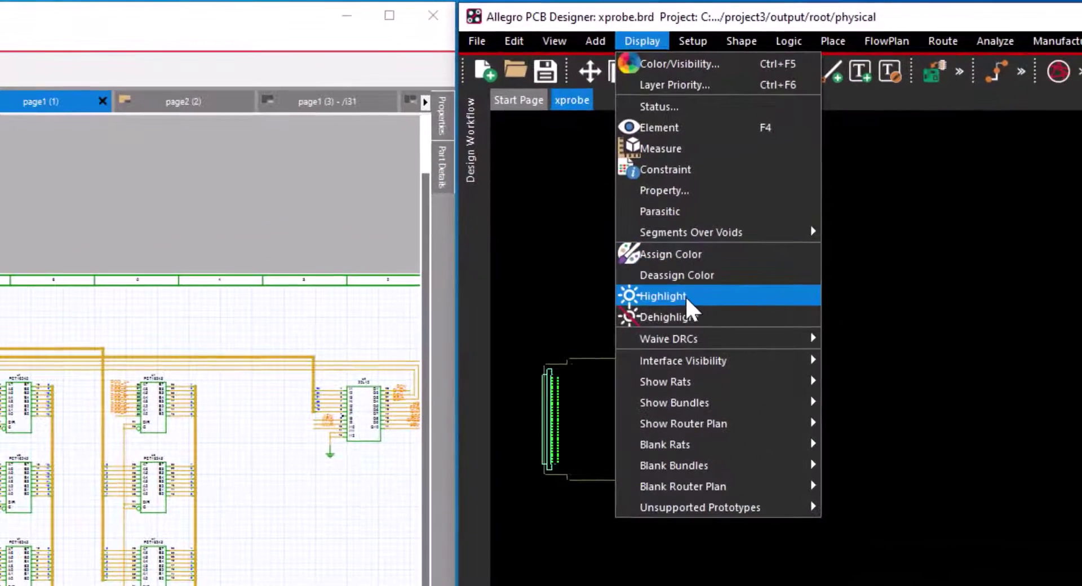
{"action": "left_click", "coordinate": [663, 296]}
{"action": "left_click_drag", "start_coordinate": [683, 311], "coordinate": [837, 522]}
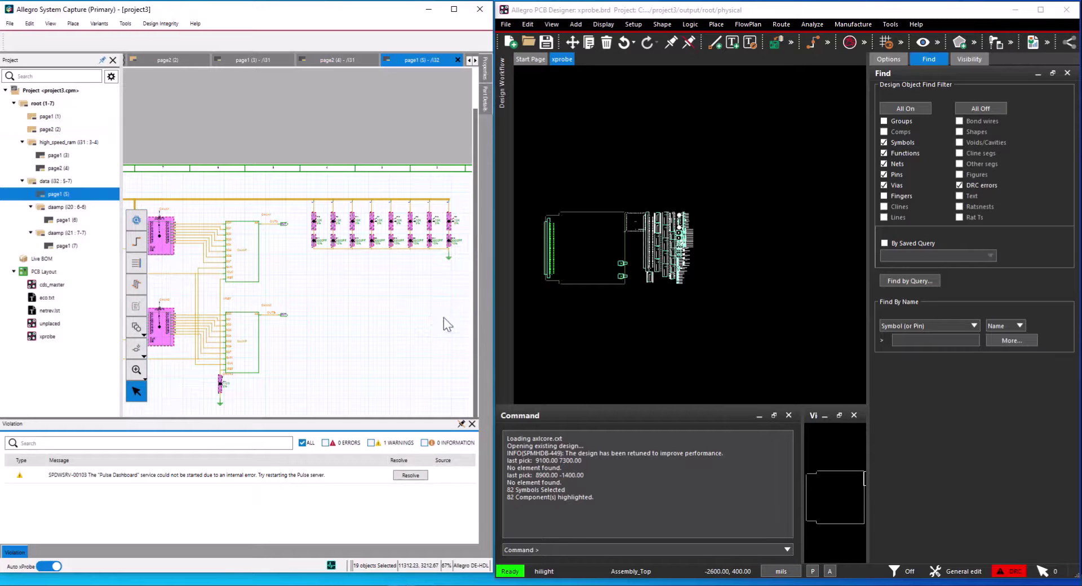
{"action": "left_click", "coordinate": [471, 335]}
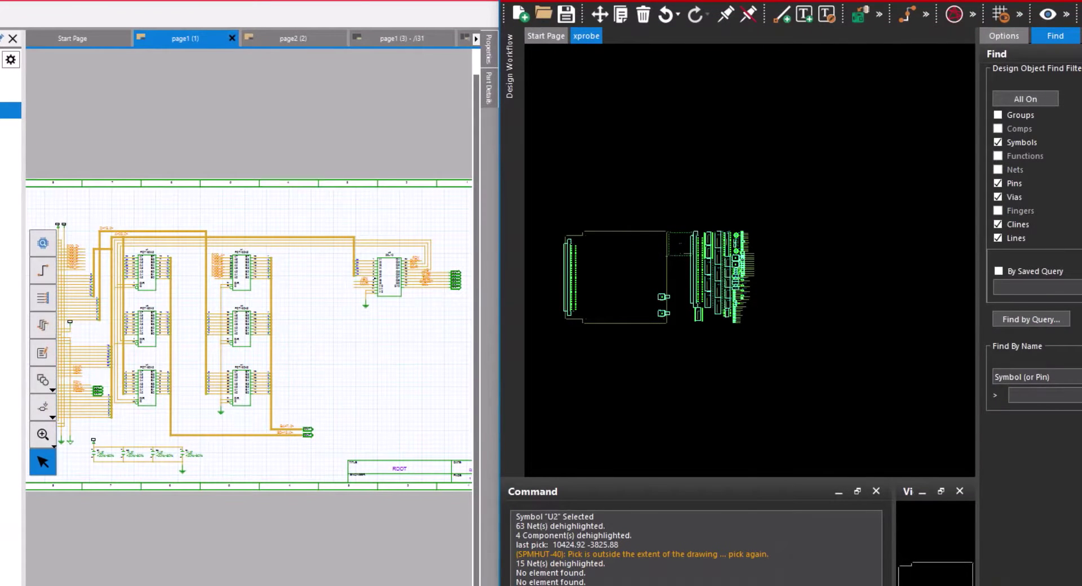
- Cross-probe C1–C4 and U1–U4 from the schematic and drop them at a new board spot
{"action": "left_click_drag", "start_coordinate": [85, 206], "coordinate": [442, 425]}
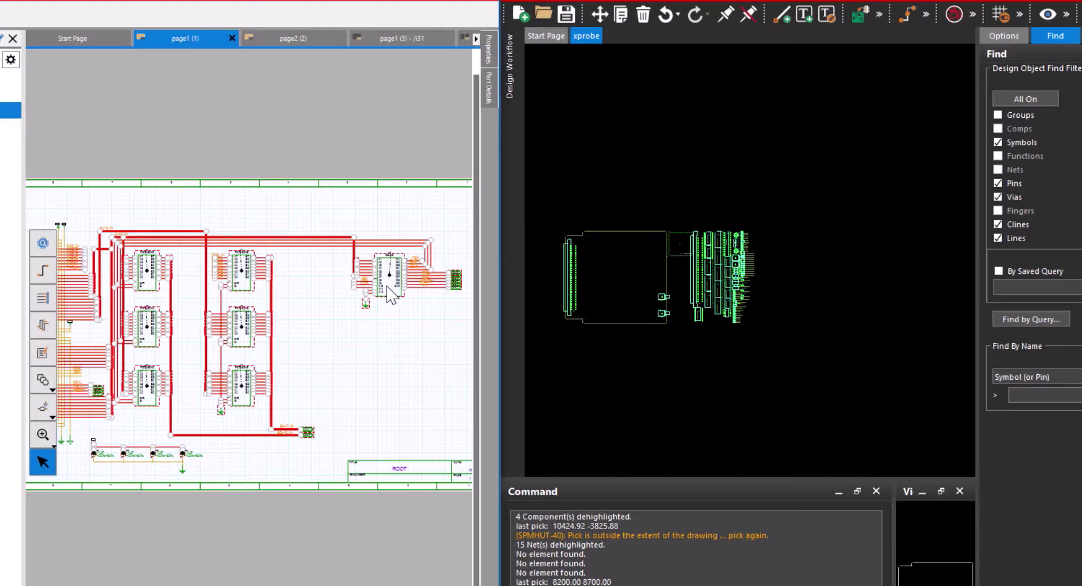
{"action": "right_click", "coordinate": [389, 278]}
{"action": "left_click", "coordinate": [316, 280]}
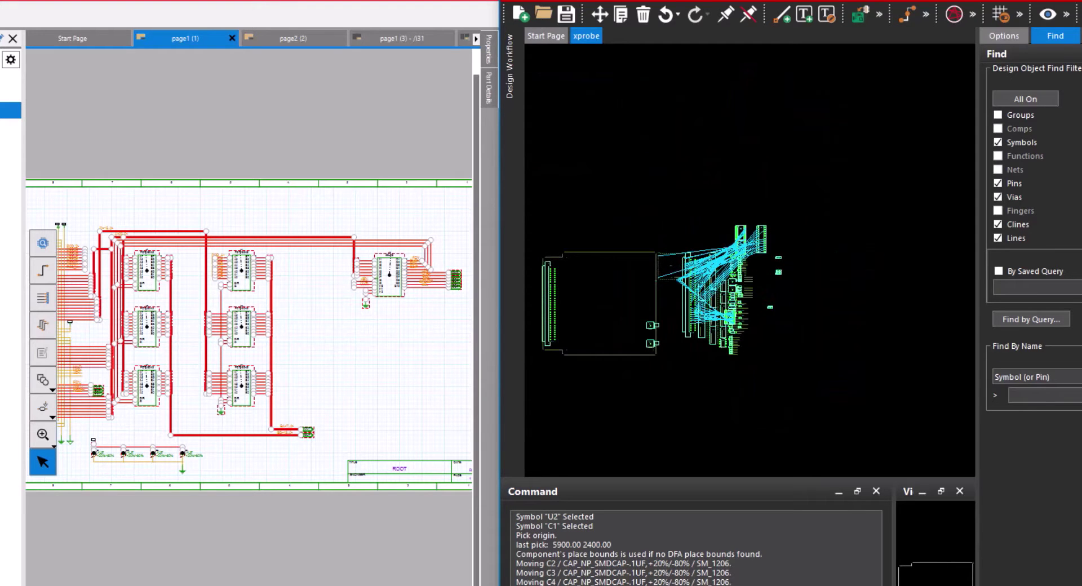
{"action": "right_click", "coordinate": [785, 299]}
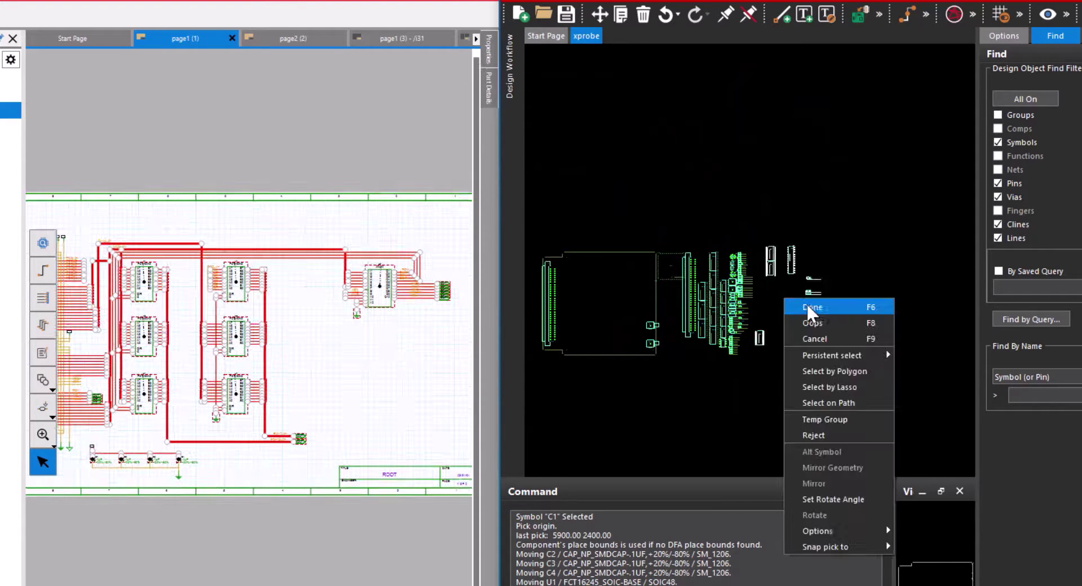
{"action": "left_click", "coordinate": [810, 307]}
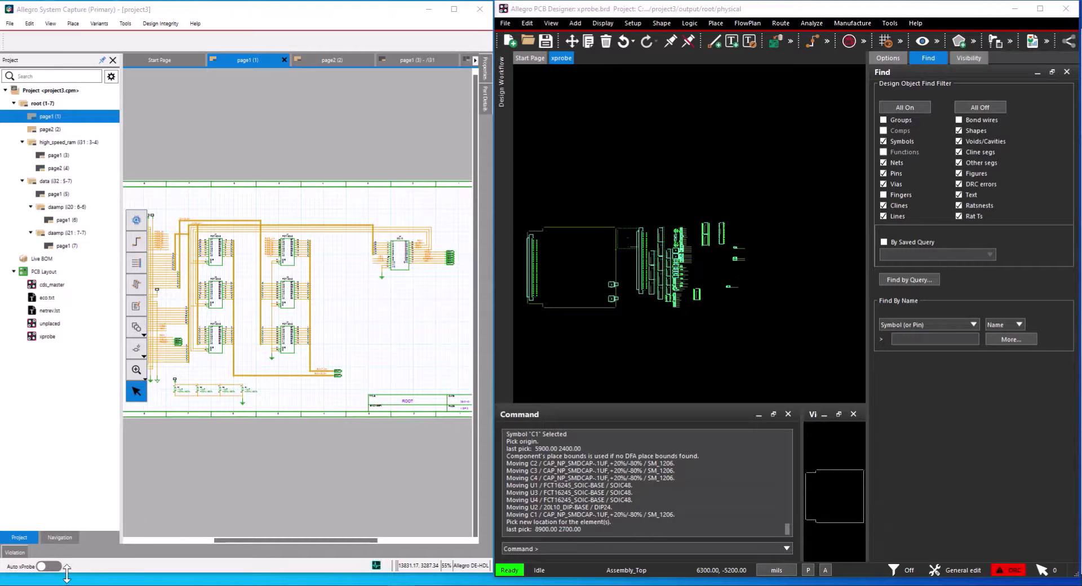
- Enable Auto xProbe and window-select a block of schematic parts so they're picked on the board
{"action": "left_click", "coordinate": [56, 567]}
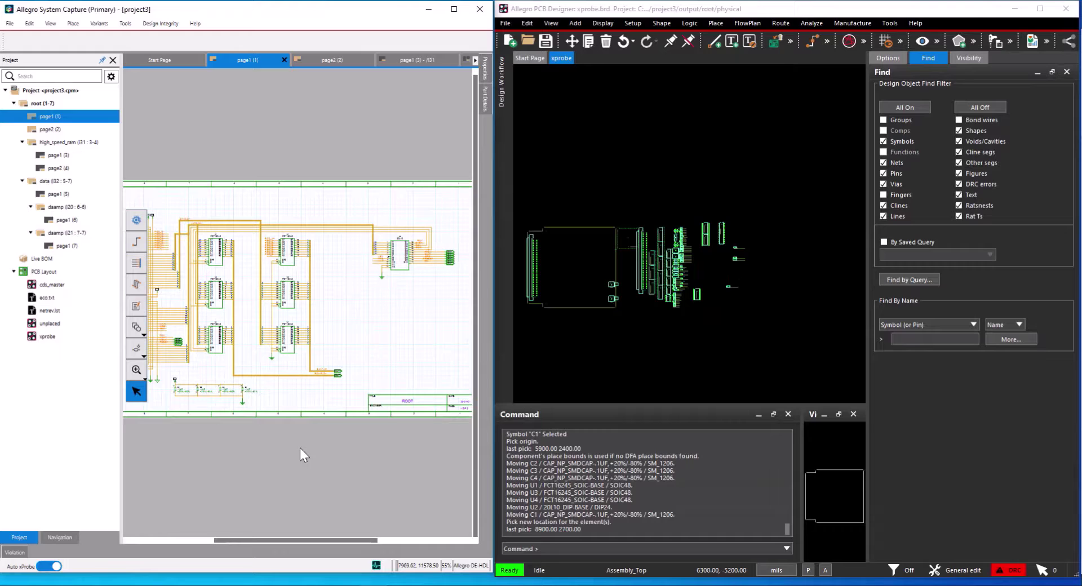
{"action": "left_click", "coordinate": [571, 41]}
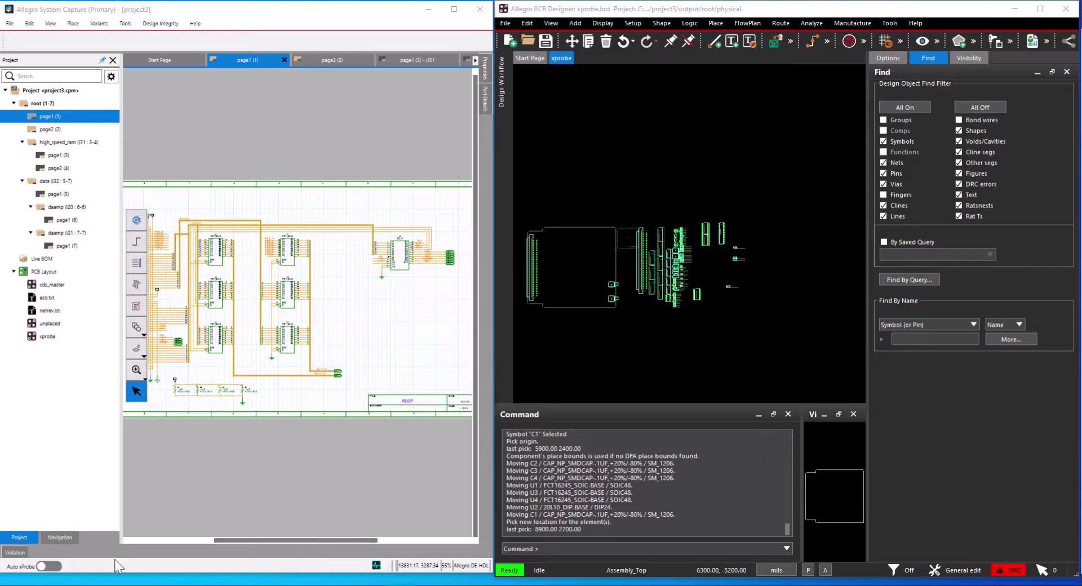
{"action": "left_click", "coordinate": [58, 567]}
{"action": "left_click", "coordinate": [59, 568]}
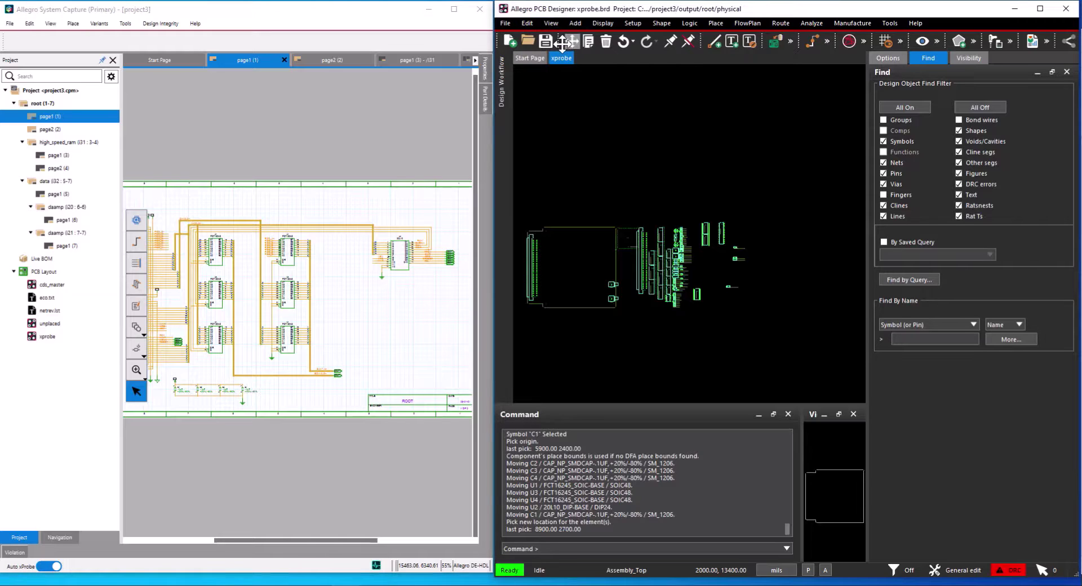
{"action": "right_click", "coordinate": [608, 207]}
{"action": "left_click", "coordinate": [629, 309]}
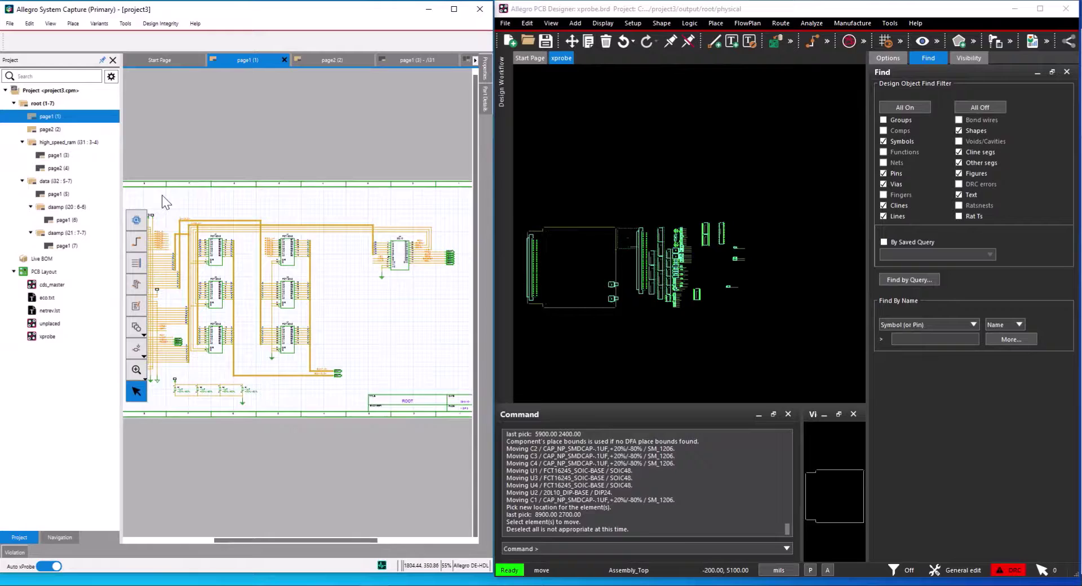
{"action": "left_click_drag", "start_coordinate": [192, 201], "coordinate": [472, 357]}
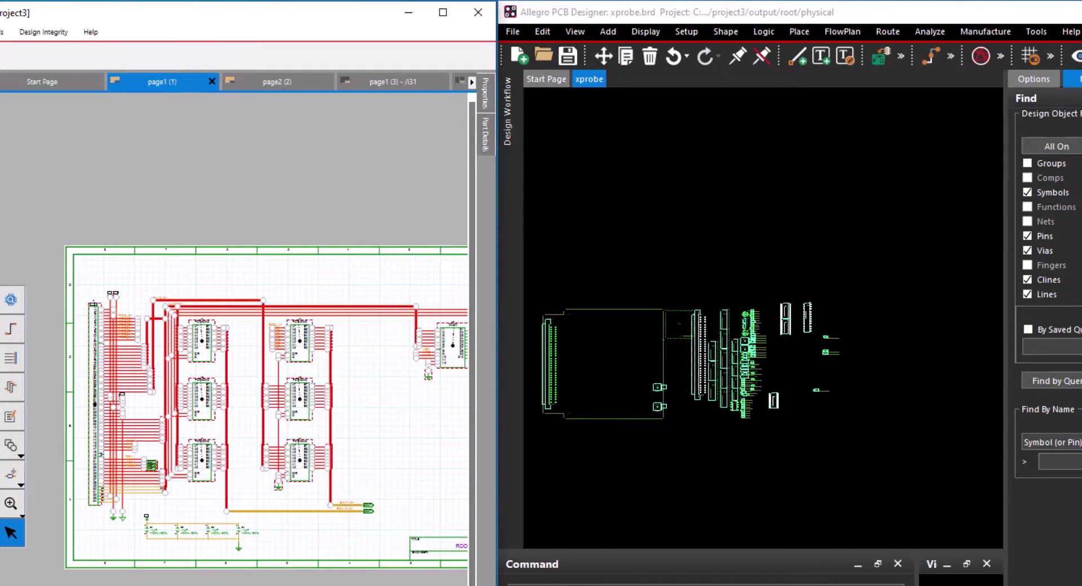
{"action": "right_click", "coordinate": [789, 341]}
{"action": "left_click", "coordinate": [822, 473]}
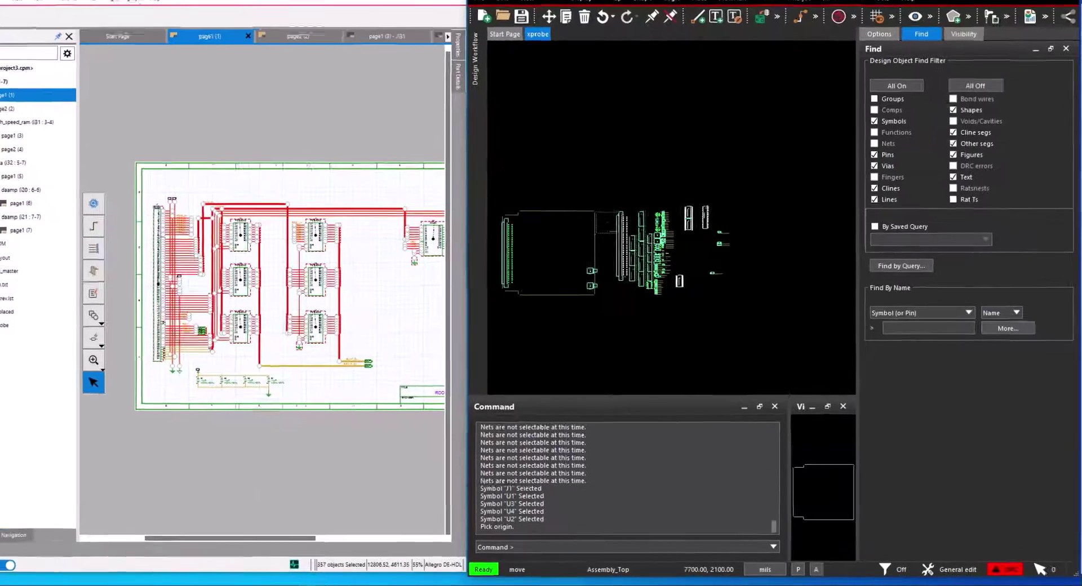
{"action": "left_click", "coordinate": [535, 169]}
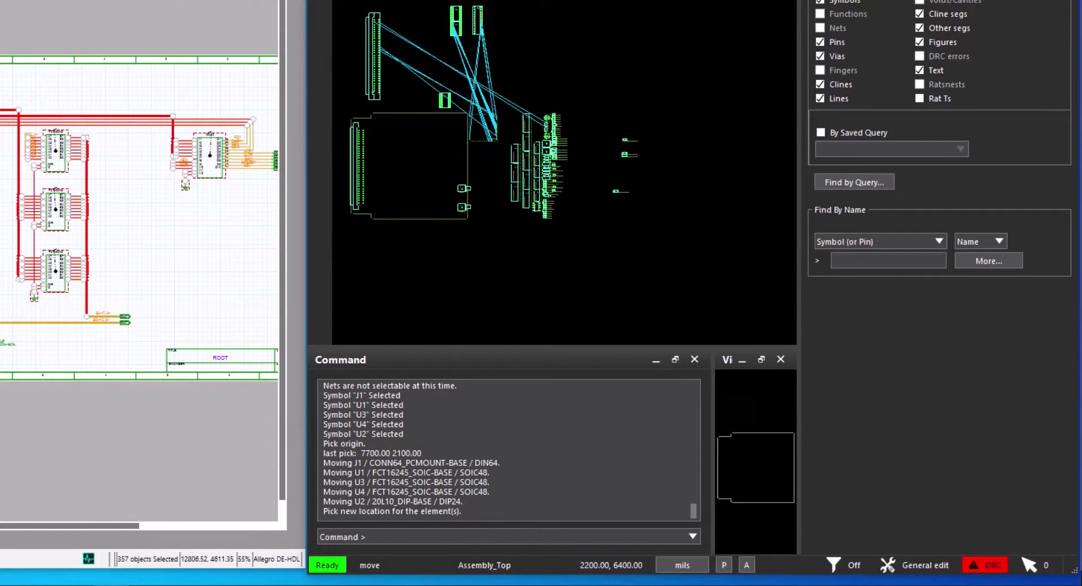
{"action": "right_click", "coordinate": [425, 61]}
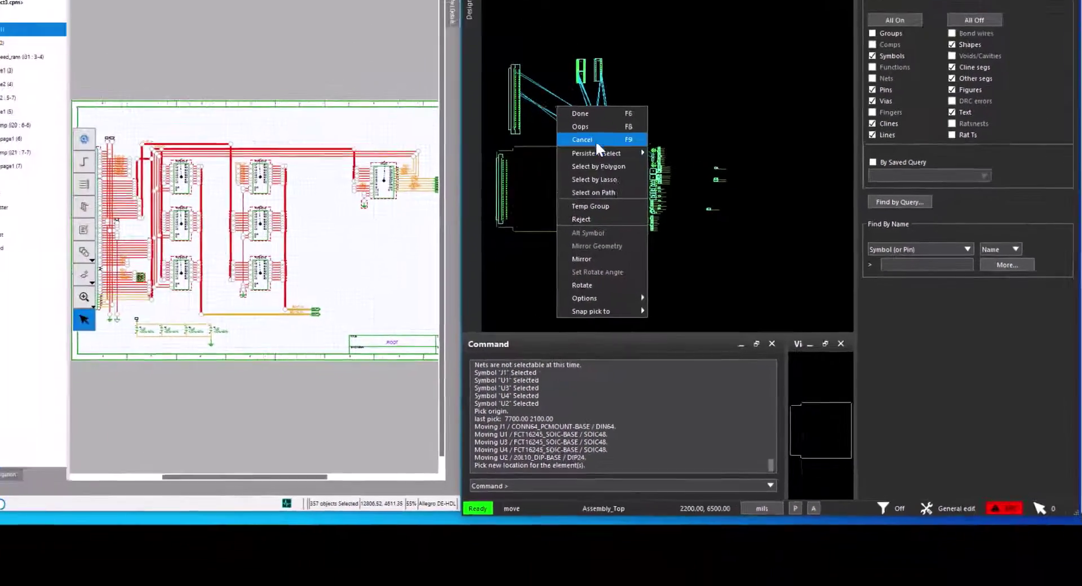
{"action": "left_click", "coordinate": [458, 104]}
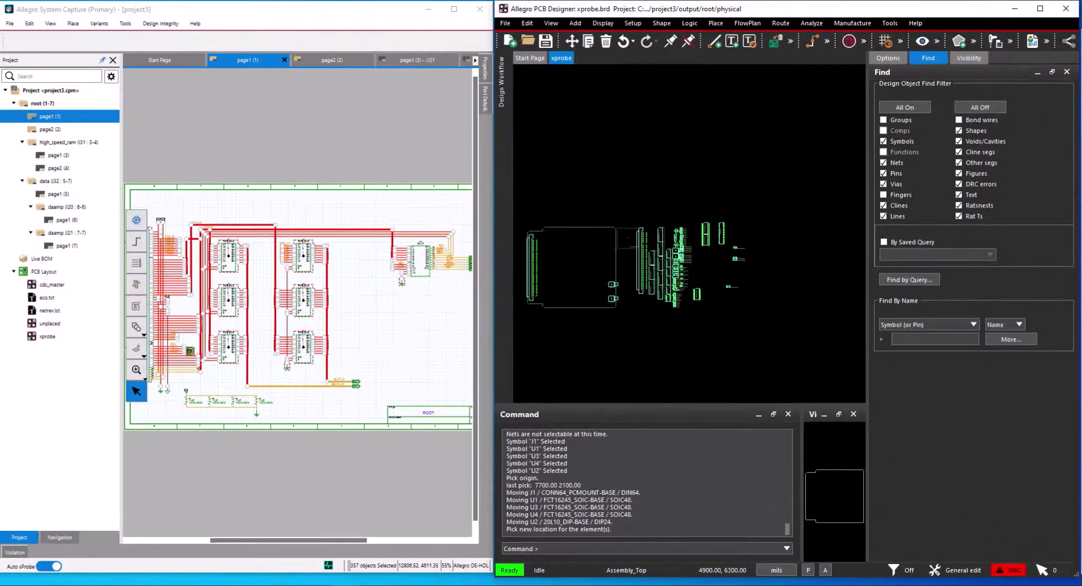
{"action": "right_click", "coordinate": [637, 194]}
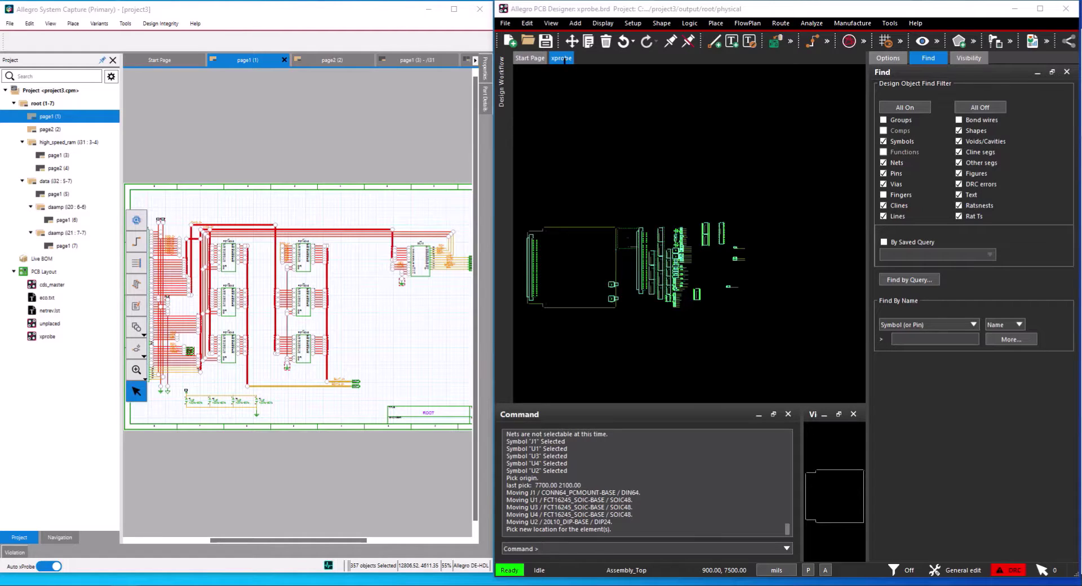
- Open User Preferences from the Setup menu
{"action": "left_click", "coordinate": [633, 23]}
{"action": "key", "text": "Escape"}
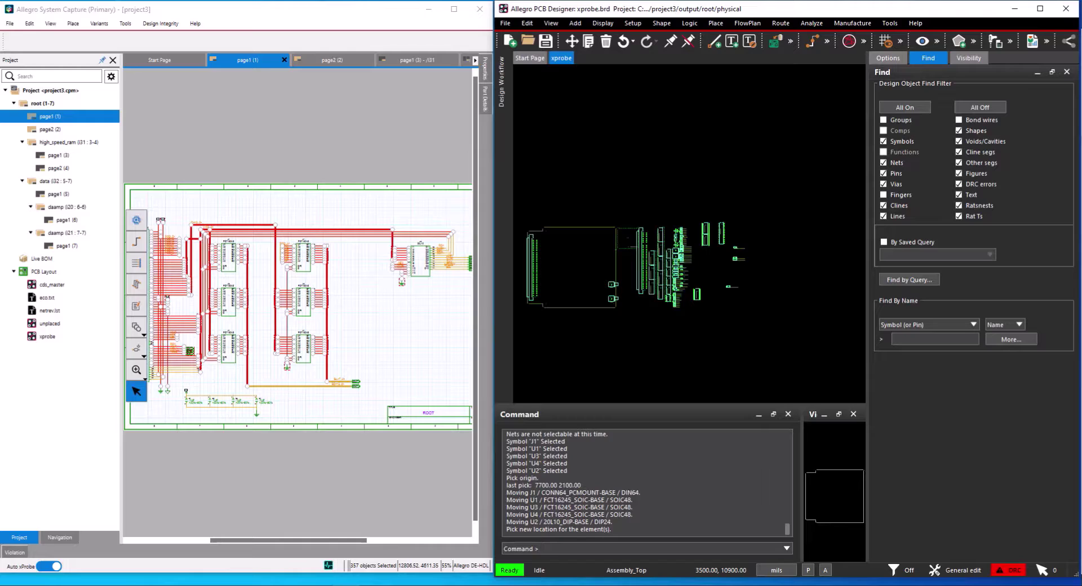
{"action": "left_click", "coordinate": [634, 23]}
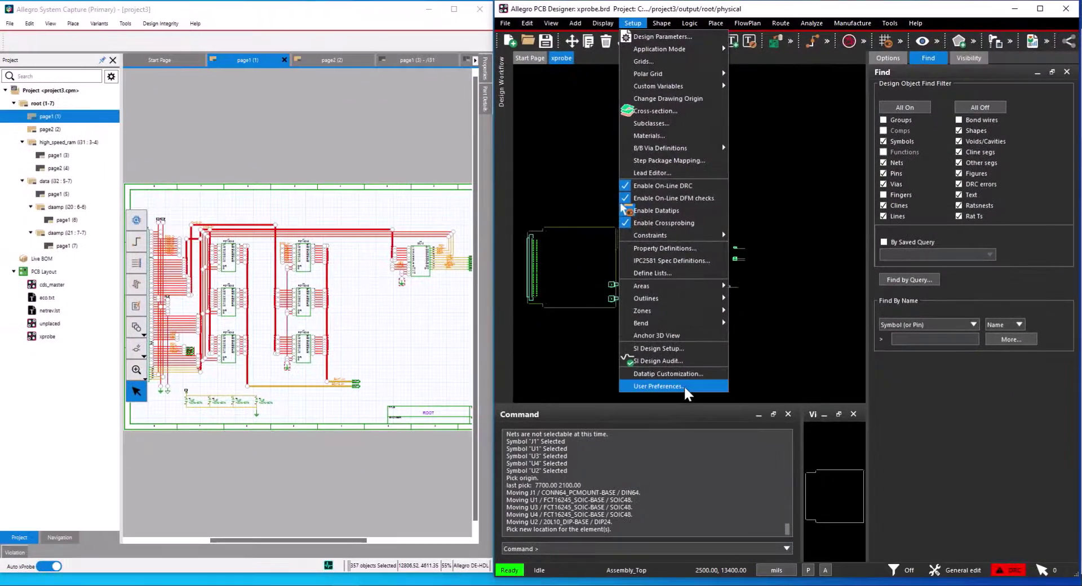
{"action": "left_click", "coordinate": [491, 563]}
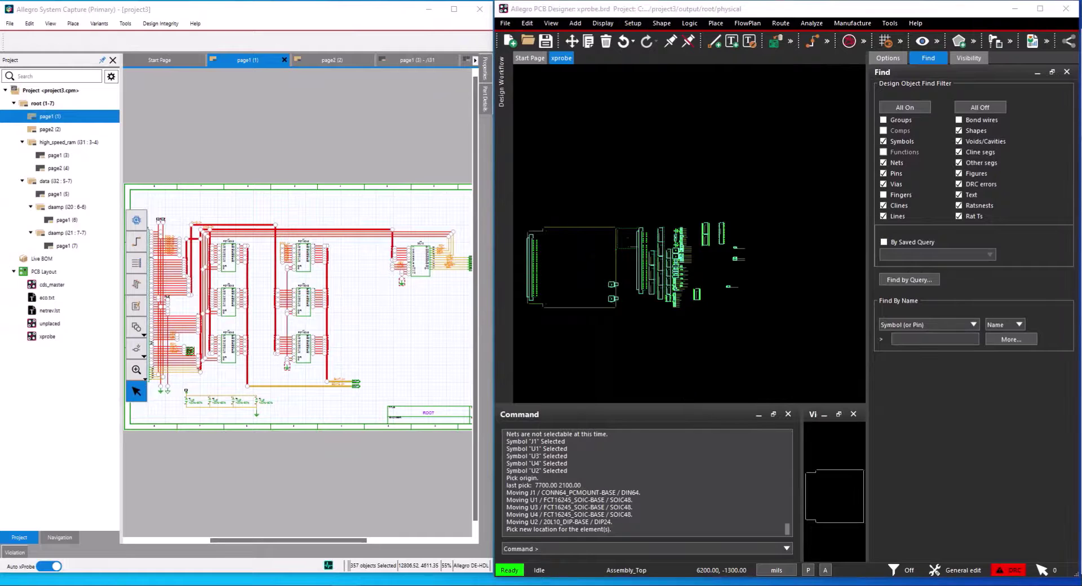
- Bring the User Preferences Editor into view and show the UI > Xprobe category
{"action": "left_click_drag", "start_coordinate": [643, 86], "coordinate": [390, 22]}
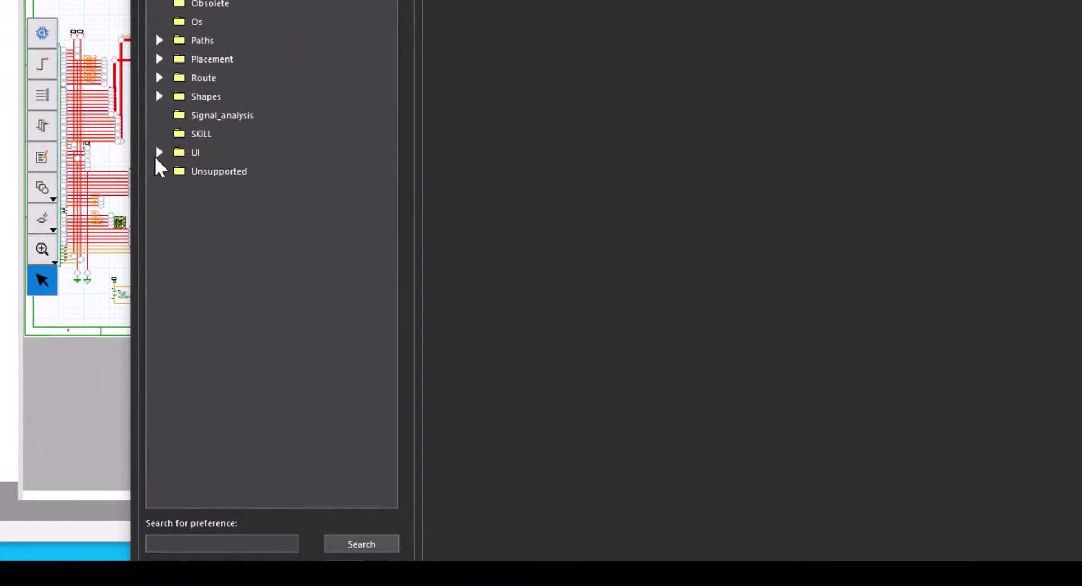
{"action": "left_click", "coordinate": [157, 155]}
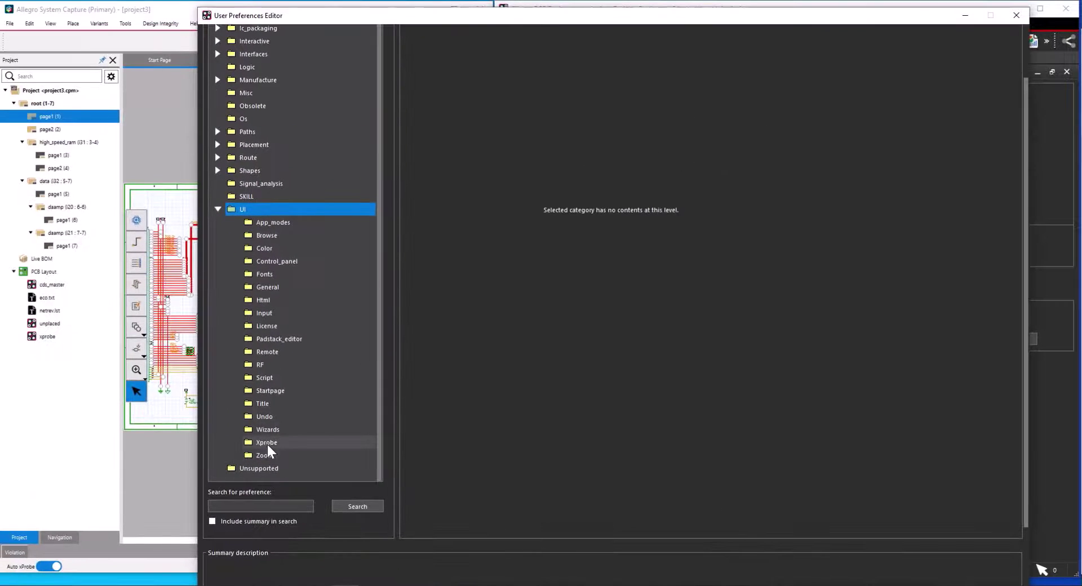
{"action": "left_click", "coordinate": [267, 445]}
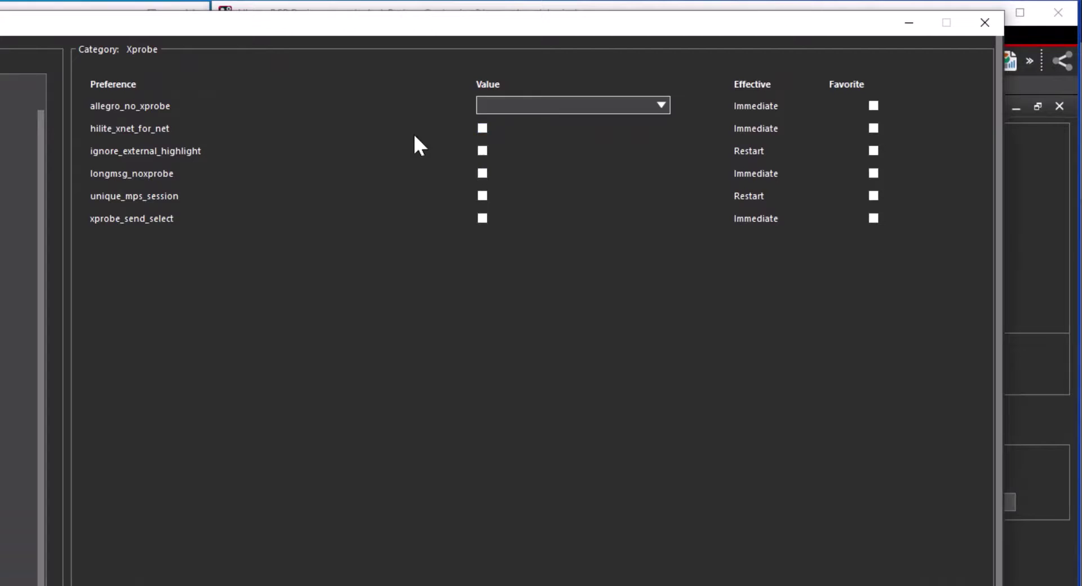
- Set allegro_no_xprobe to yes, then exceptProjectManager, and finally leave it blank
{"action": "left_click", "coordinate": [613, 106]}
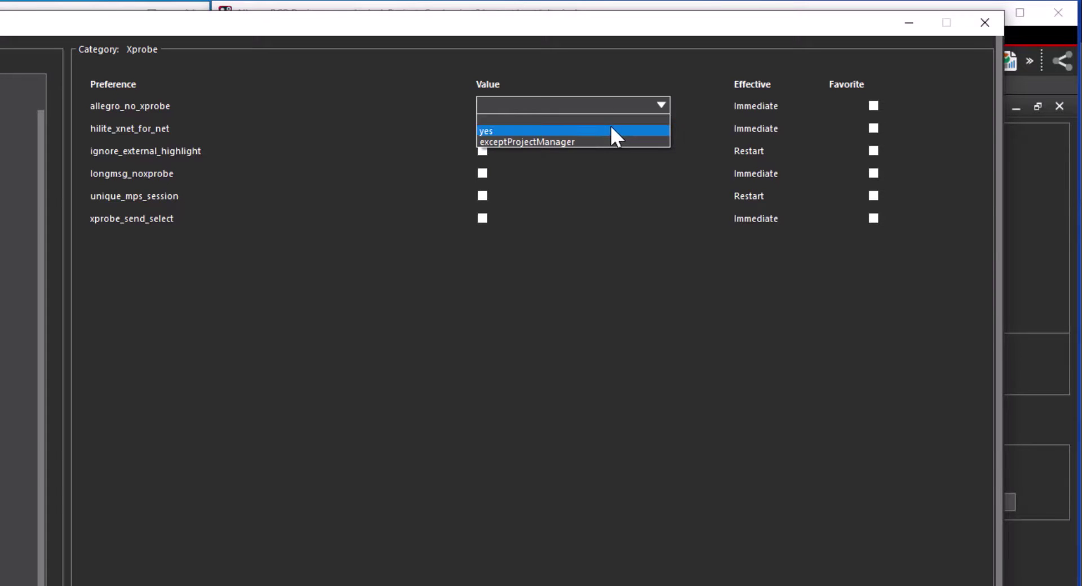
{"action": "left_click", "coordinate": [612, 128]}
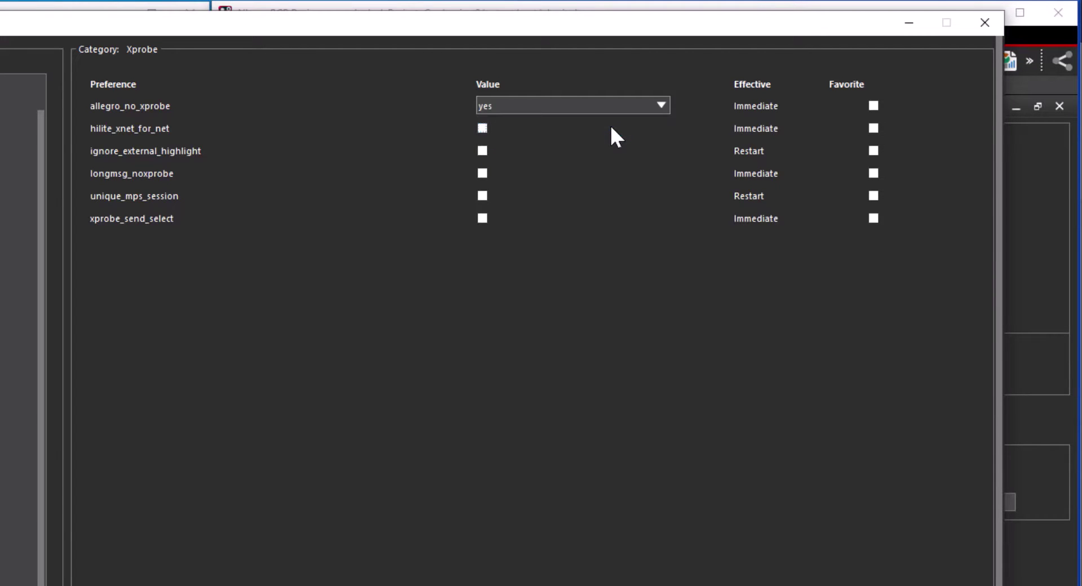
{"action": "left_click", "coordinate": [636, 106]}
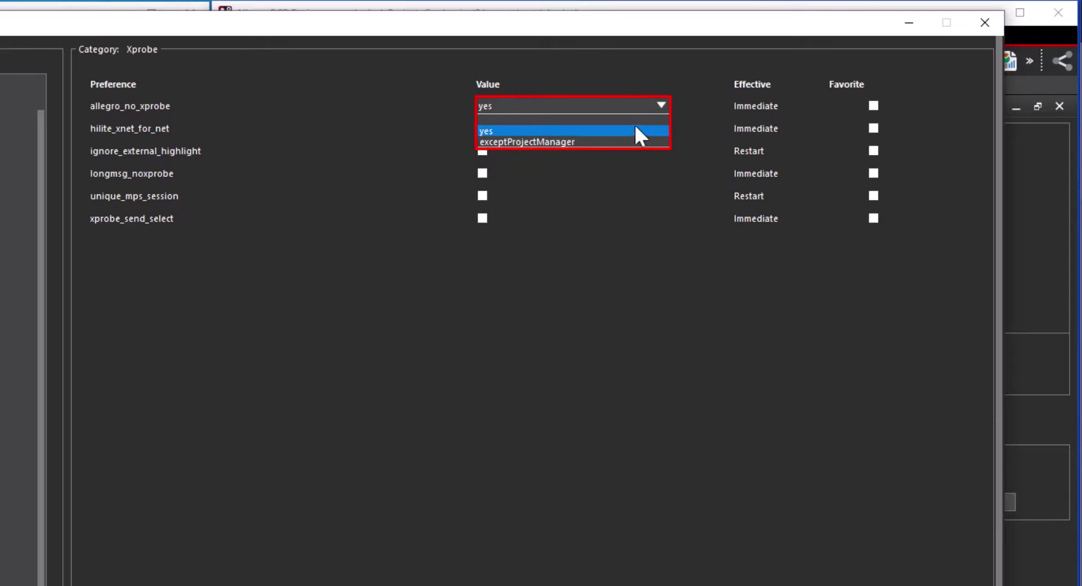
{"action": "left_click", "coordinate": [631, 141]}
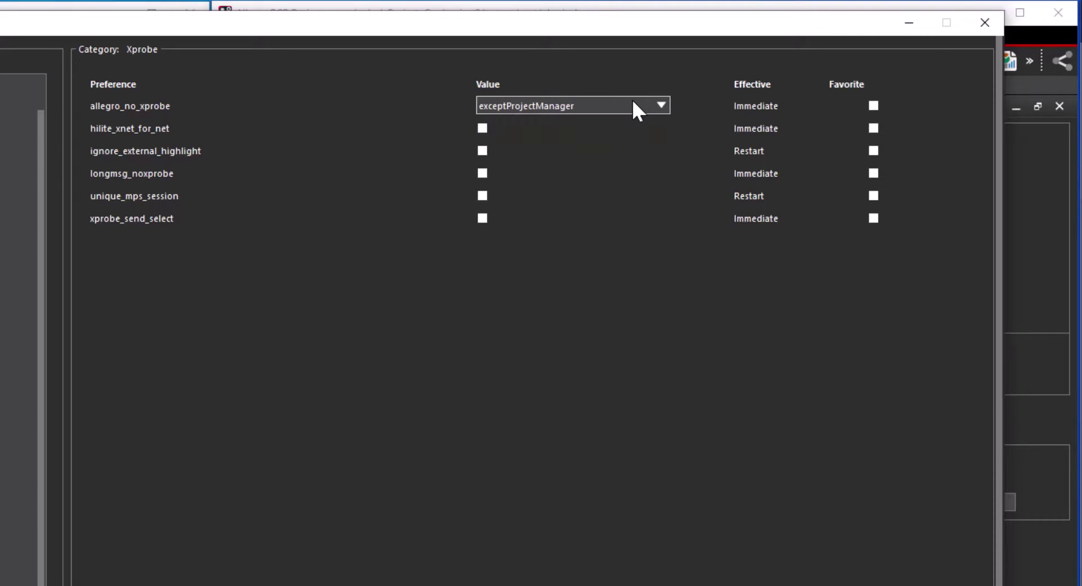
{"action": "left_click", "coordinate": [633, 106]}
{"action": "left_click", "coordinate": [638, 119]}
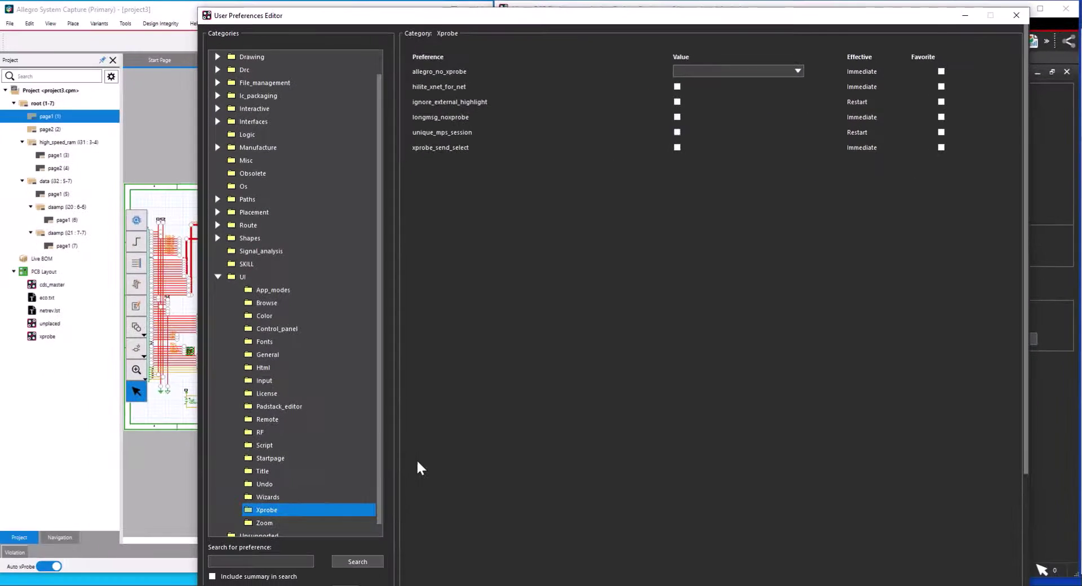
{"action": "scroll", "coordinate": [420, 468], "scroll_direction": "down", "scroll_amount": 3}
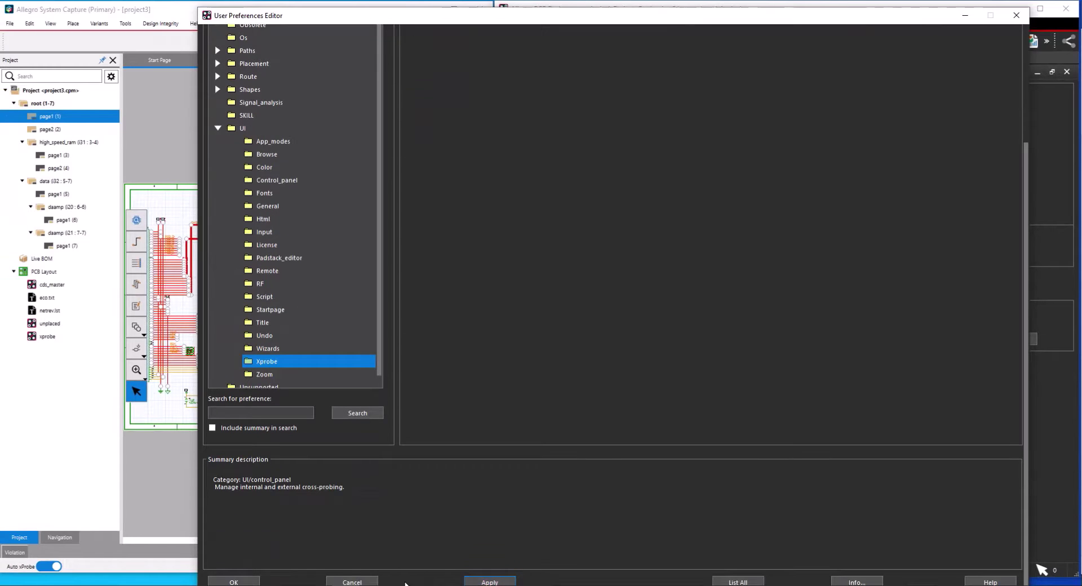
- Accept the preferences with OK, then turn Enable Crossprobing off and back on in Setup
{"action": "left_click", "coordinate": [256, 581]}
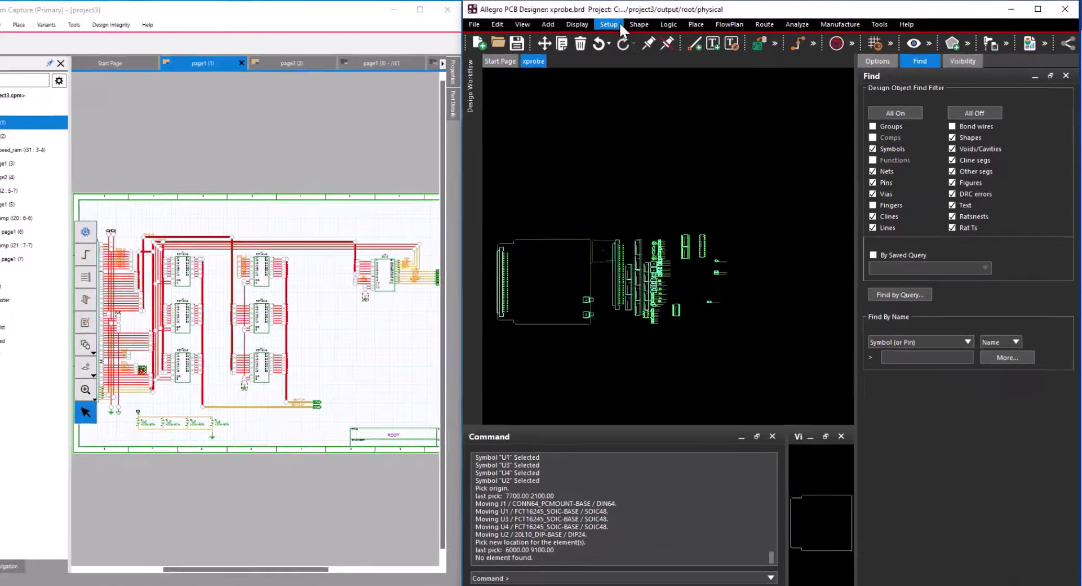
{"action": "left_click", "coordinate": [638, 23]}
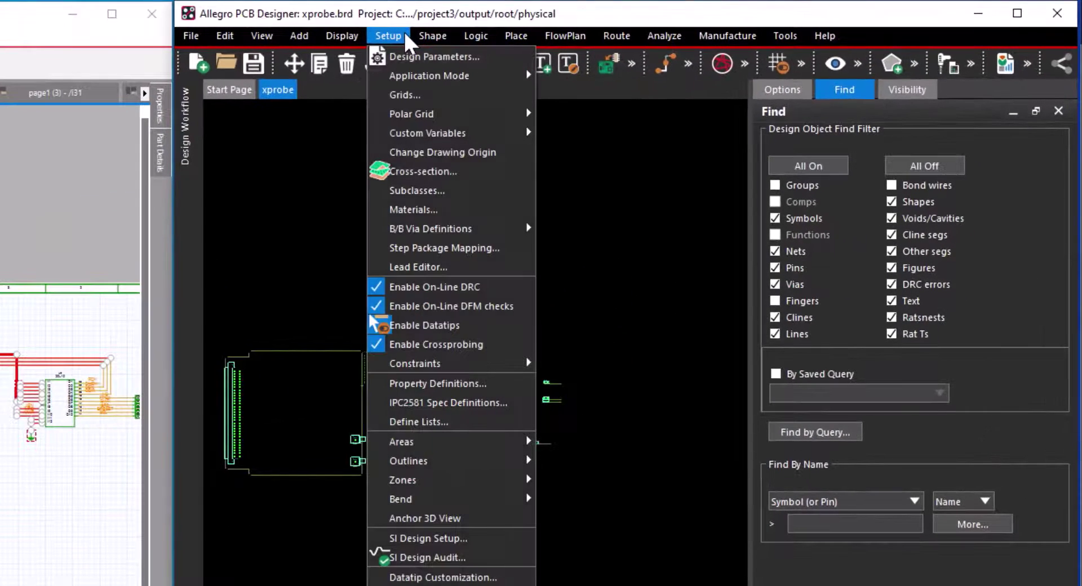
{"action": "left_click", "coordinate": [455, 345]}
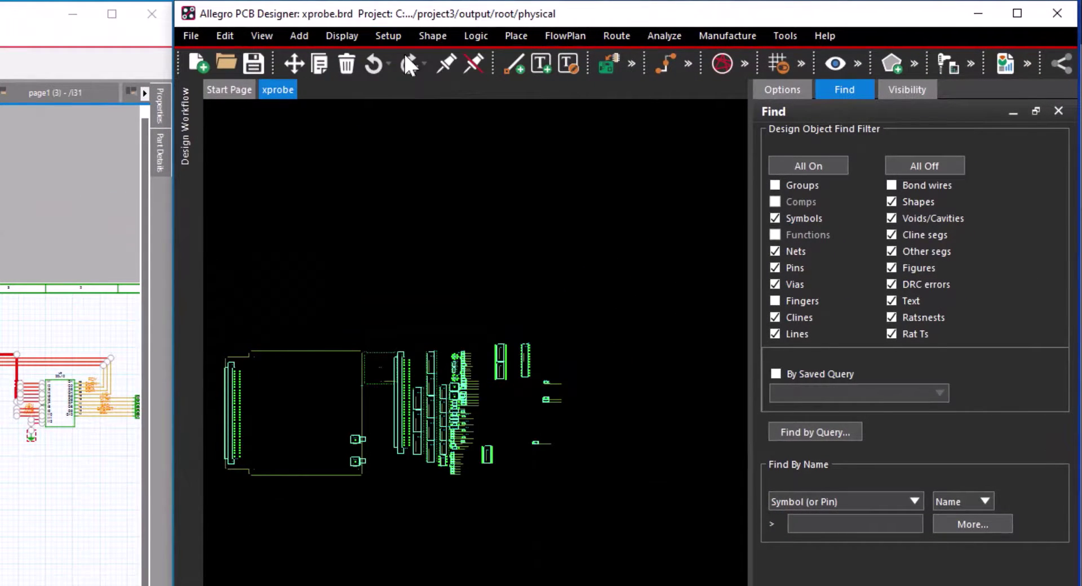
{"action": "left_click", "coordinate": [394, 35]}
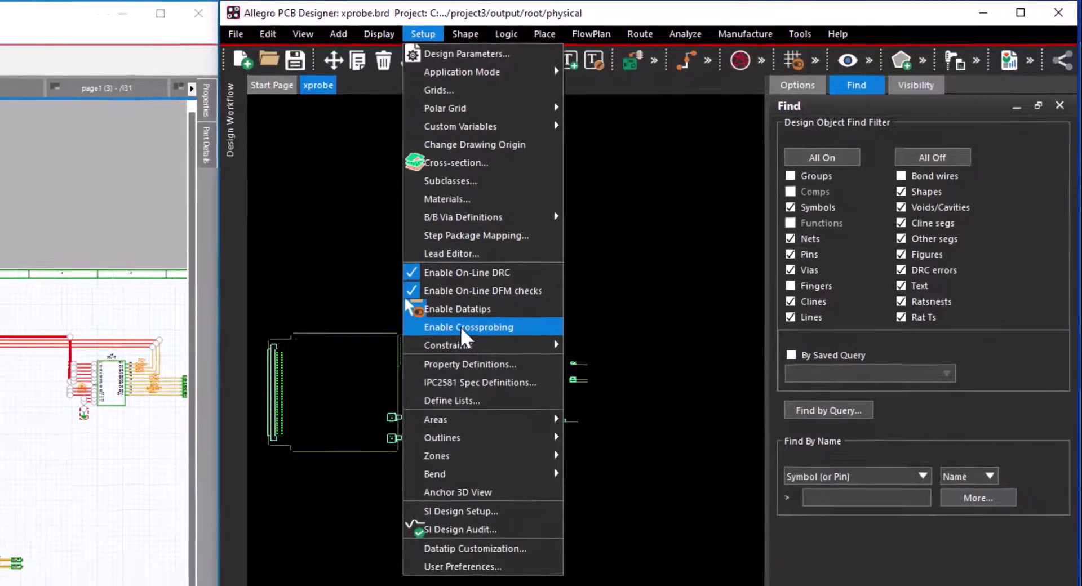
{"action": "left_click", "coordinate": [461, 327]}
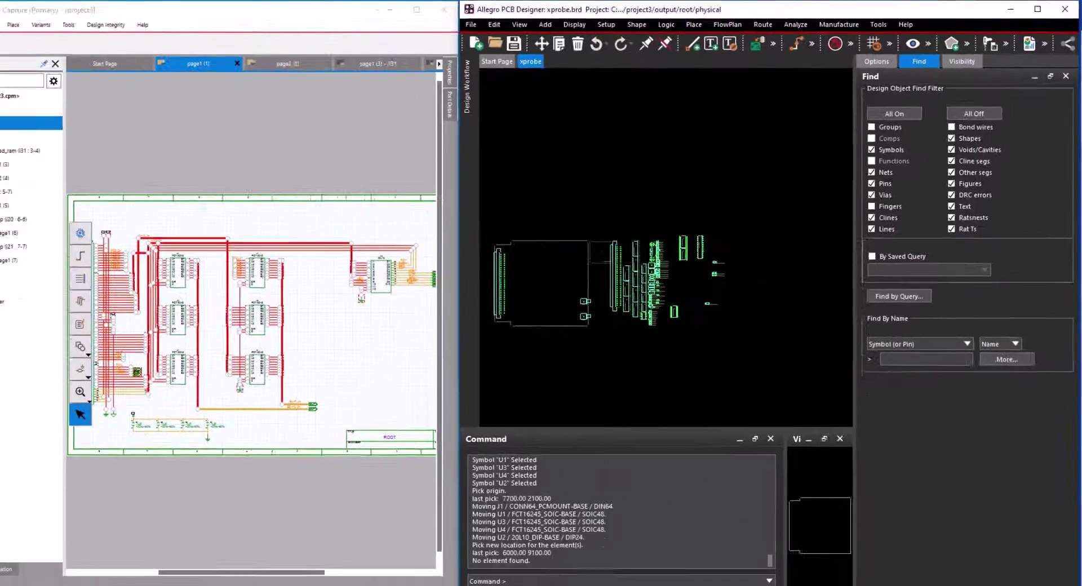